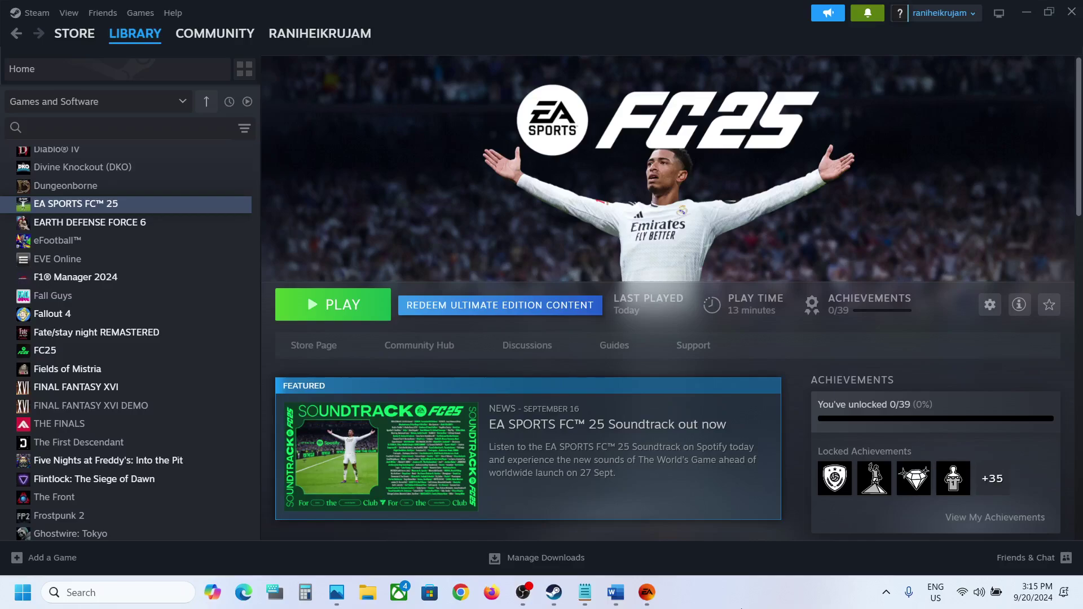
Review the checklist's Disable/Enable Steam Input step, then return to Steam.
{"action": "left_click", "coordinate": [616, 592]}
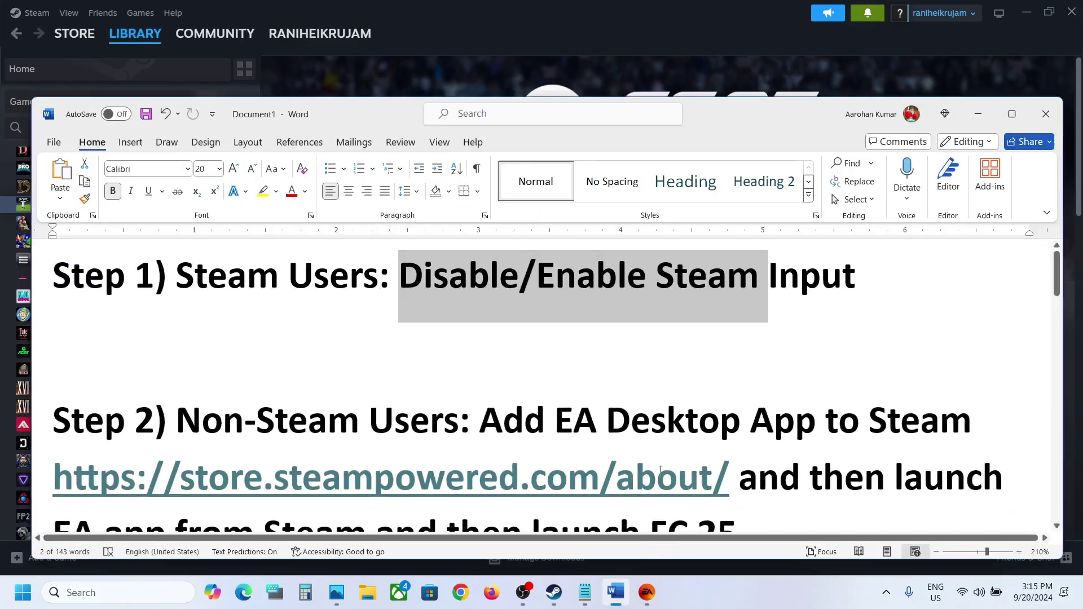
{"action": "left_click_drag", "start_coordinate": [197, 269], "coordinate": [818, 259]}
{"action": "left_click", "coordinate": [978, 114]}
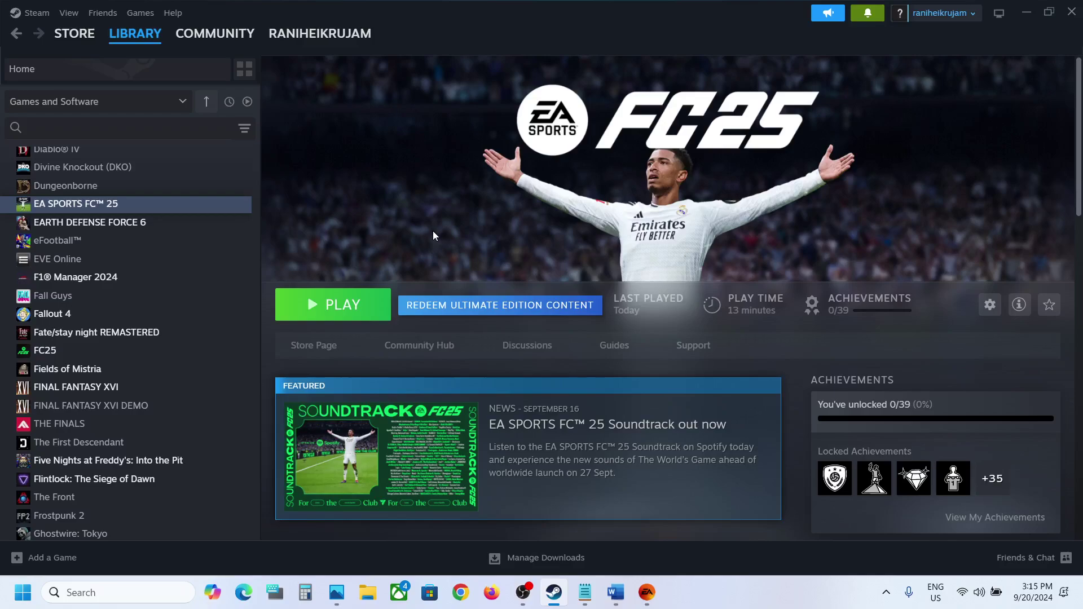
Set EA SPORTS FC™ 25's controller override to Disable Steam Input in its Properties.
{"action": "left_click", "coordinate": [116, 210]}
{"action": "right_click", "coordinate": [116, 209]}
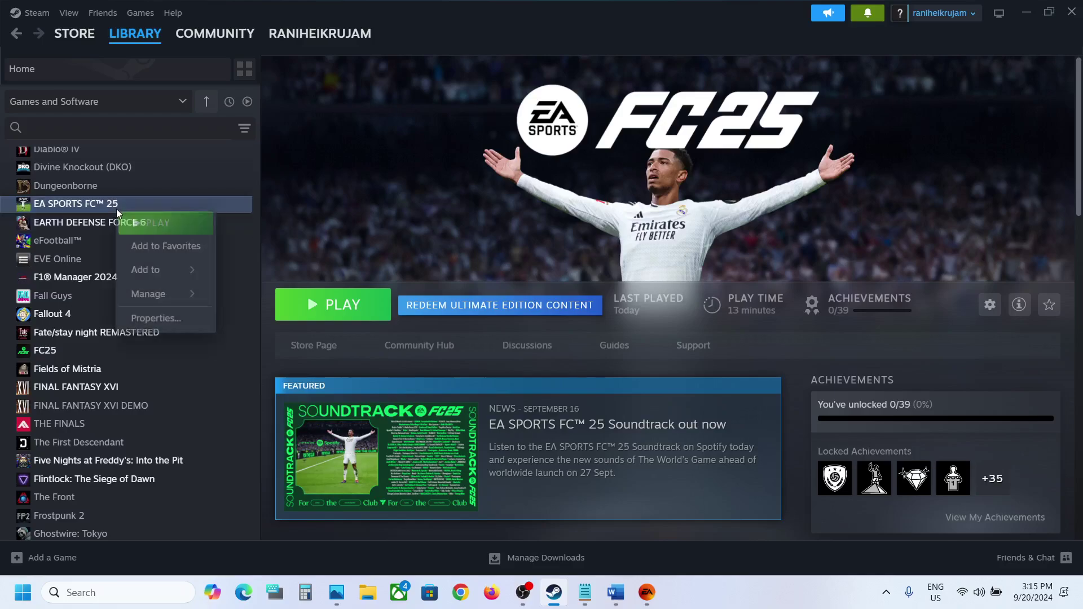
{"action": "left_click", "coordinate": [153, 315]}
{"action": "left_click", "coordinate": [322, 263]}
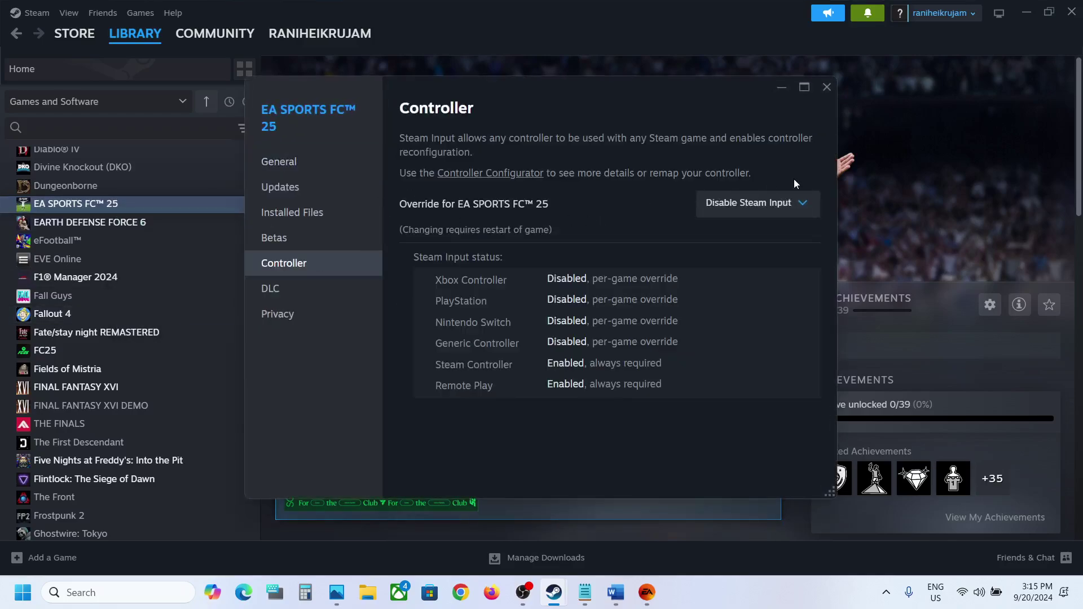
{"action": "left_click", "coordinate": [769, 210]}
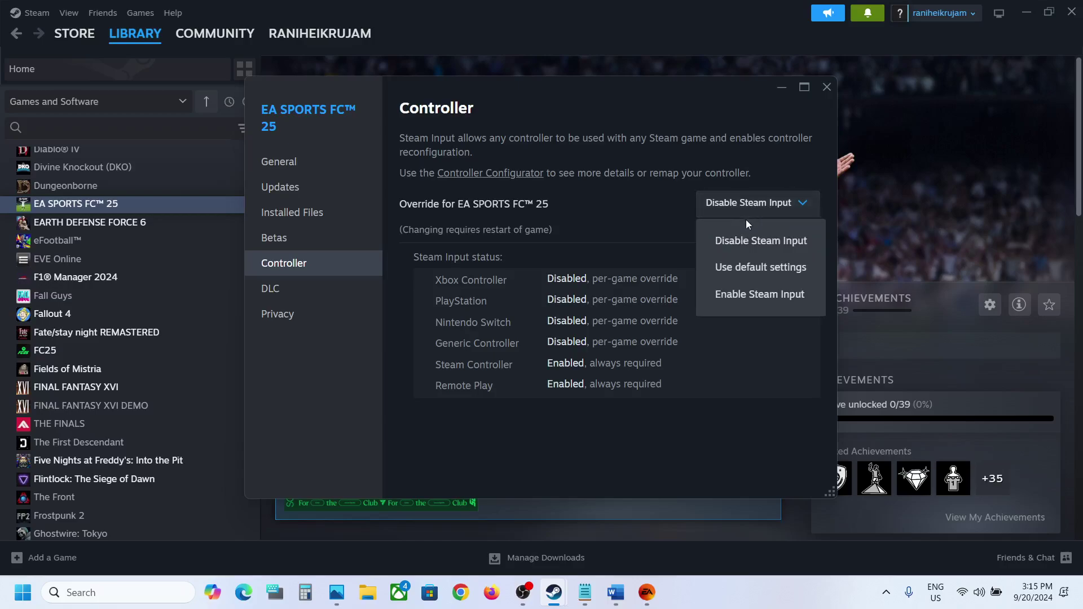
{"action": "left_click", "coordinate": [767, 247]}
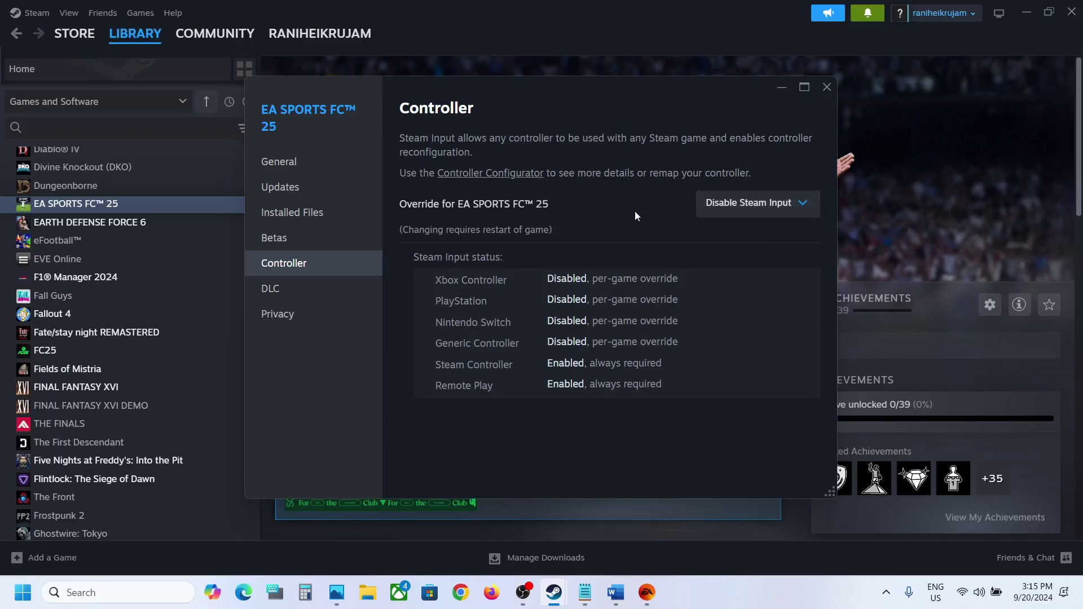
{"action": "left_click", "coordinate": [828, 88]}
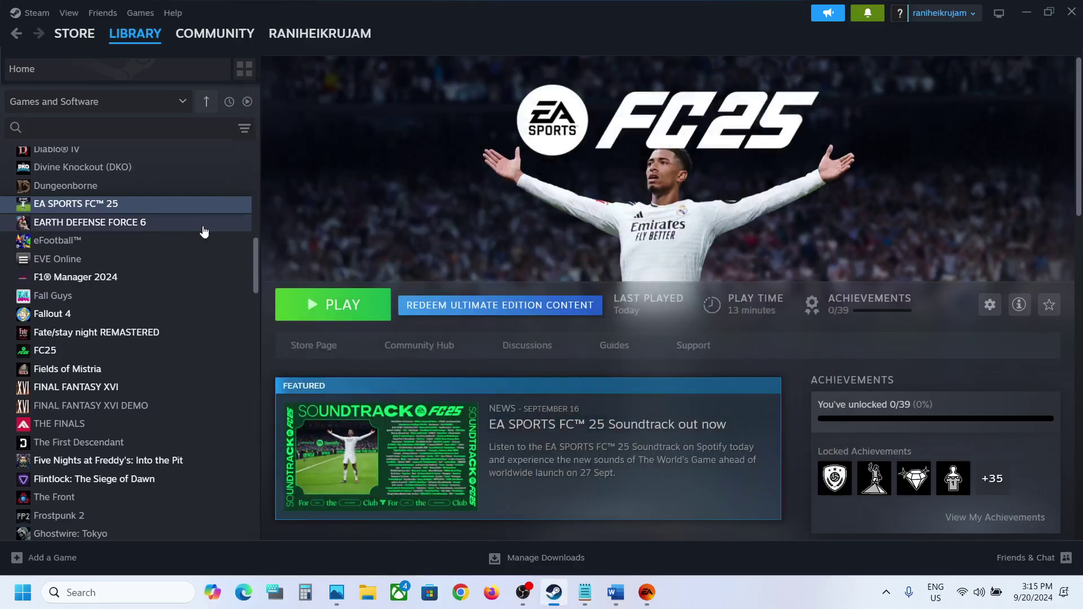
Reopen FC 25's controller properties to confirm the override stays on Disable Steam Input.
{"action": "right_click", "coordinate": [164, 210]}
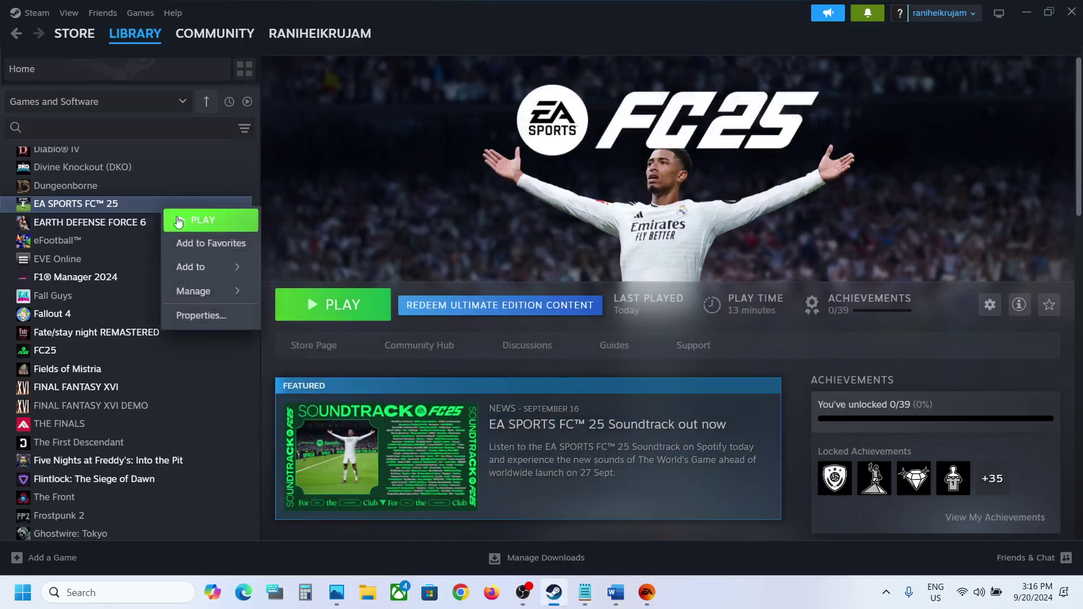
{"action": "left_click", "coordinate": [212, 315]}
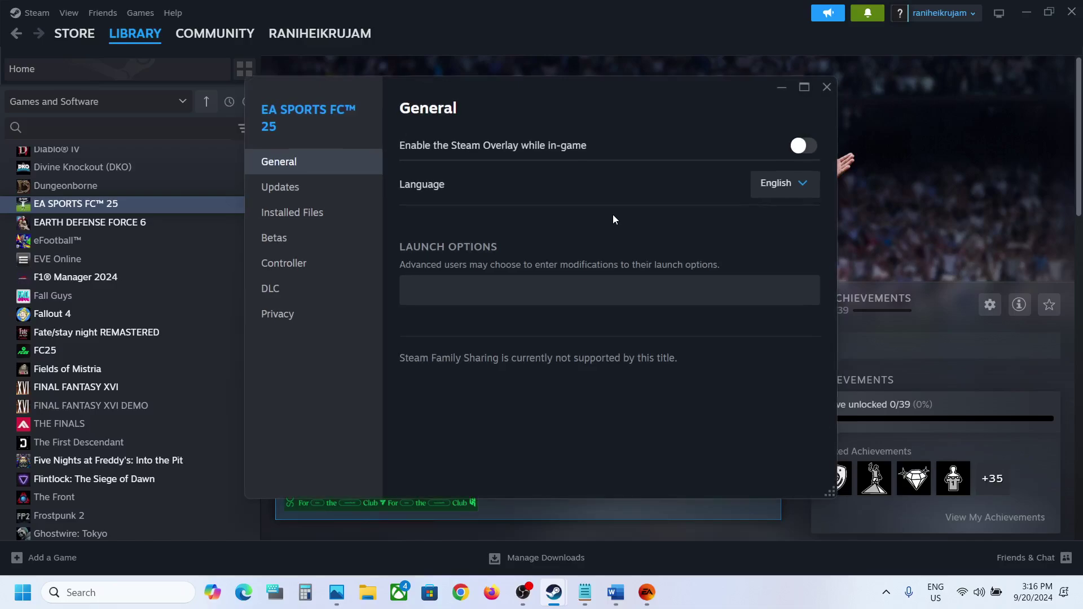
{"action": "left_click", "coordinate": [298, 263]}
{"action": "left_click", "coordinate": [766, 207]}
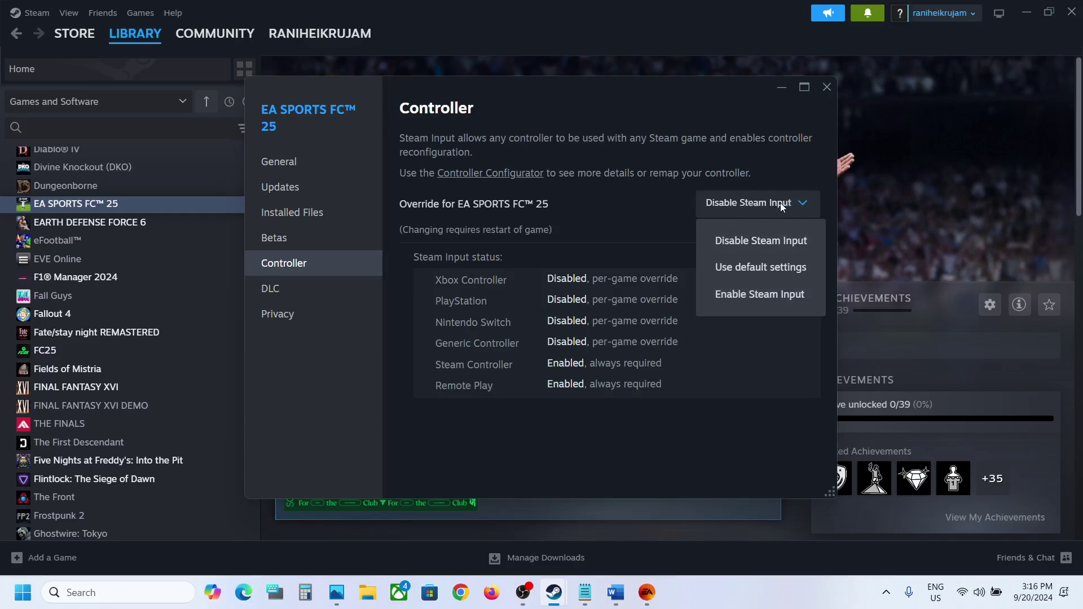
{"action": "left_click", "coordinate": [650, 202]}
{"action": "left_click", "coordinate": [827, 87]}
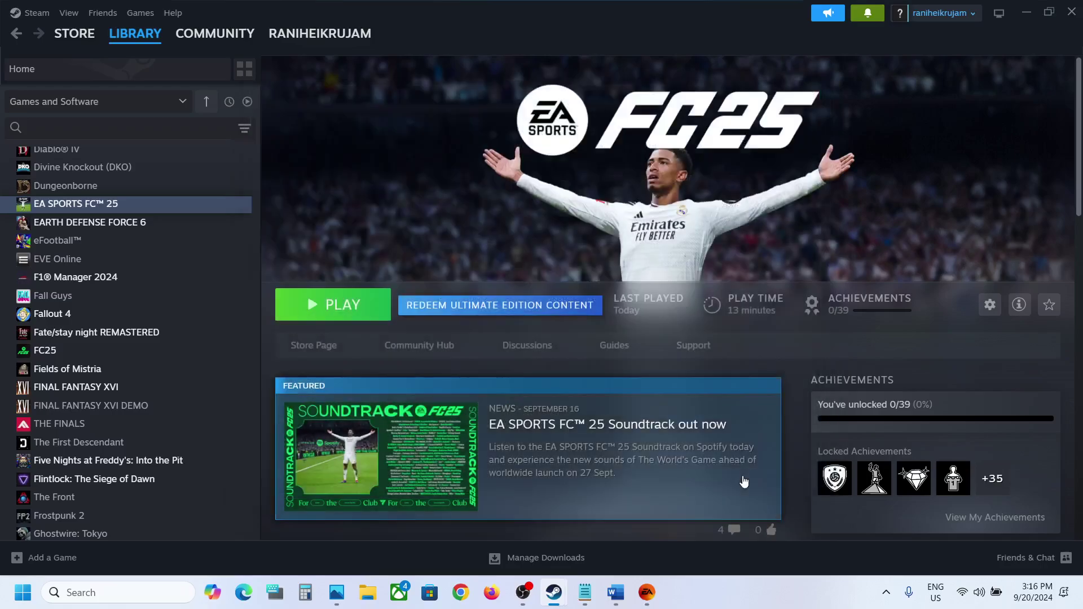
{"action": "left_click", "coordinate": [616, 593]}
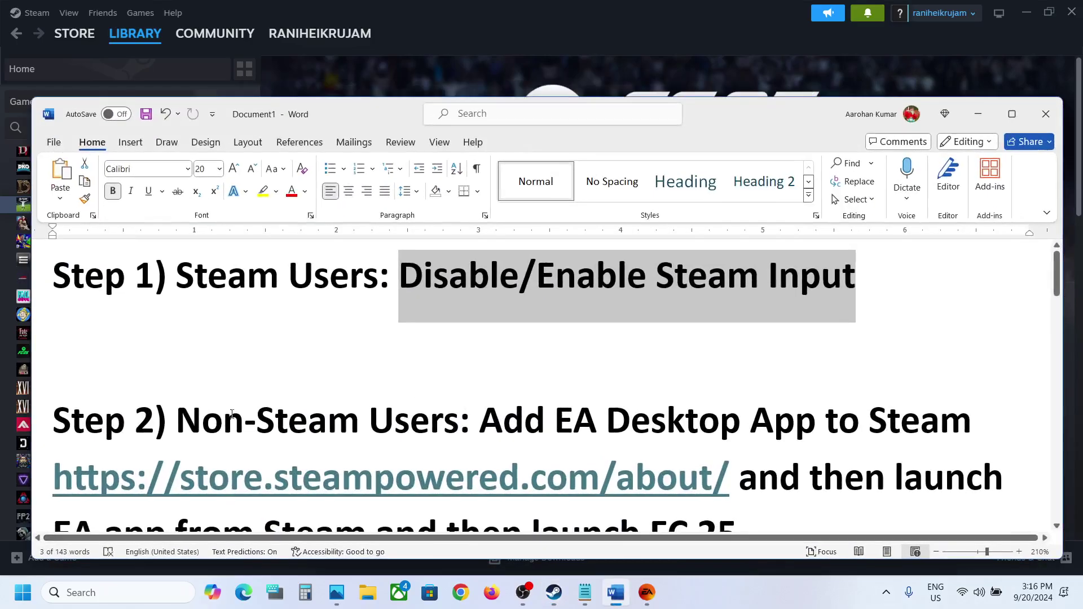
{"action": "left_click_drag", "start_coordinate": [182, 427], "coordinate": [459, 428]}
{"action": "scroll", "coordinate": [533, 278], "scroll_direction": "down", "scroll_amount": 2}
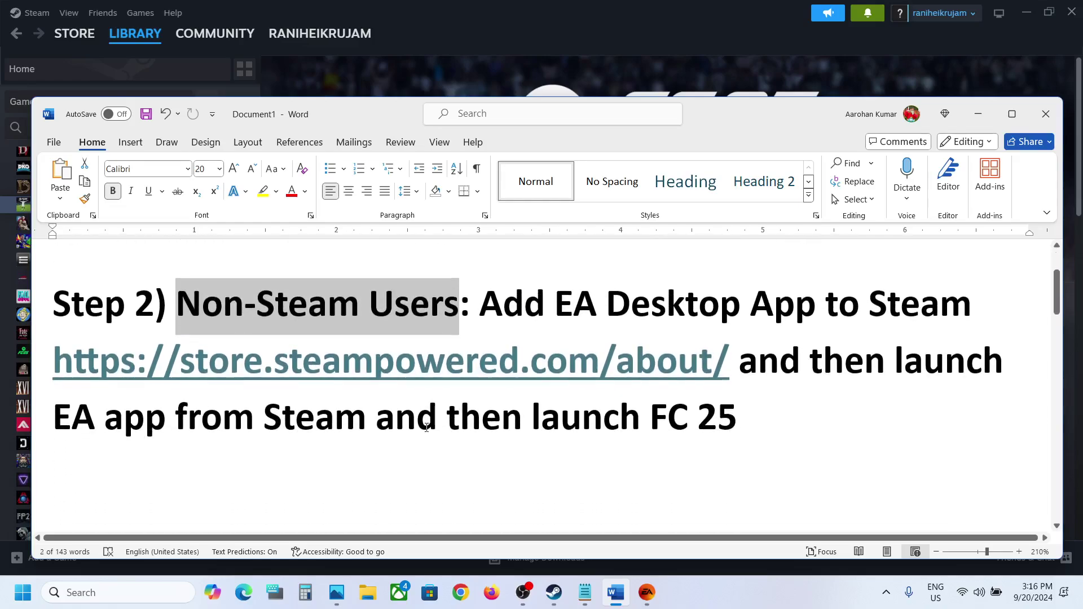
{"action": "left_click_drag", "start_coordinate": [514, 305], "coordinate": [677, 428]}
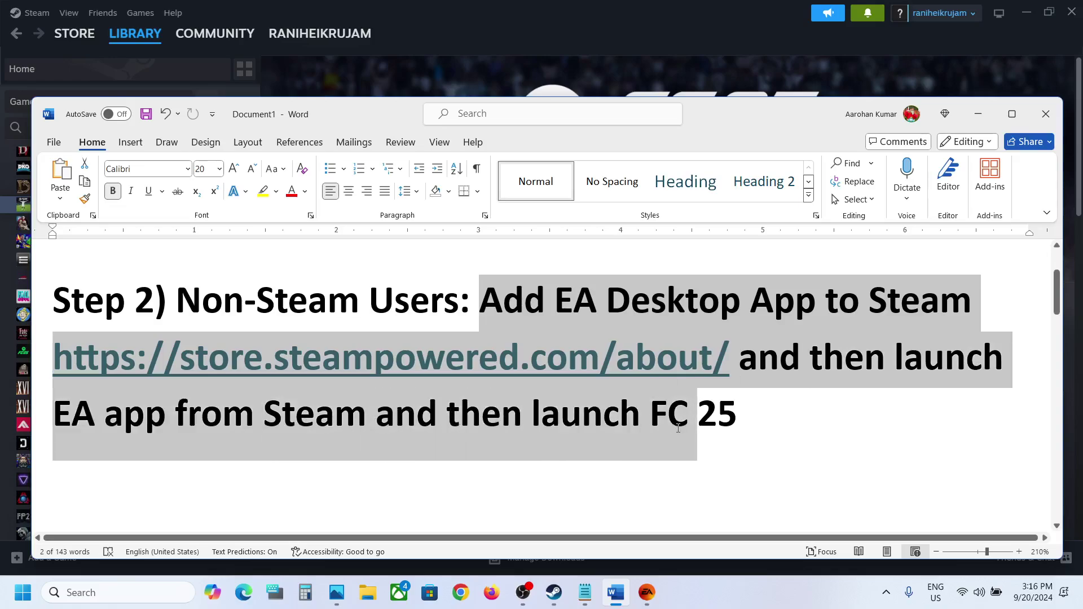
{"action": "left_click", "coordinate": [731, 356]}
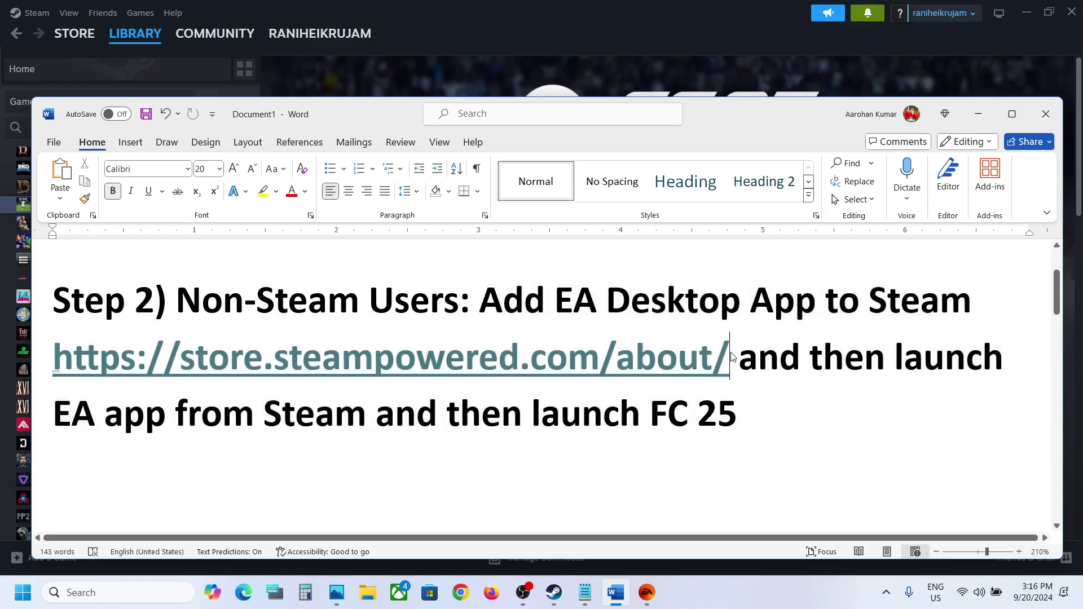
{"action": "left_click_drag", "start_coordinate": [731, 357], "coordinate": [82, 358]}
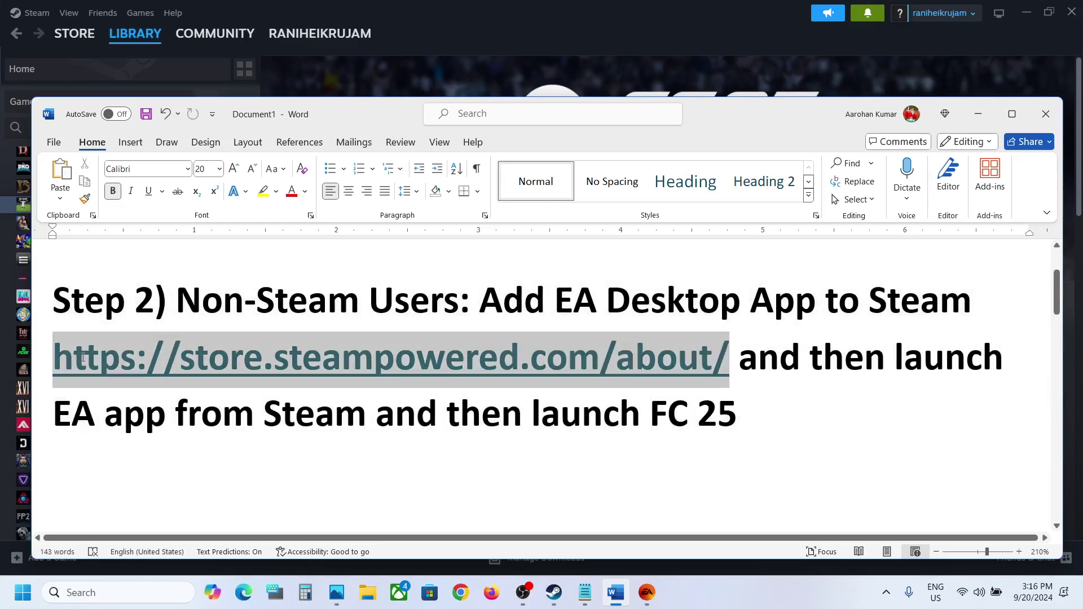
{"action": "left_click", "coordinate": [539, 35]}
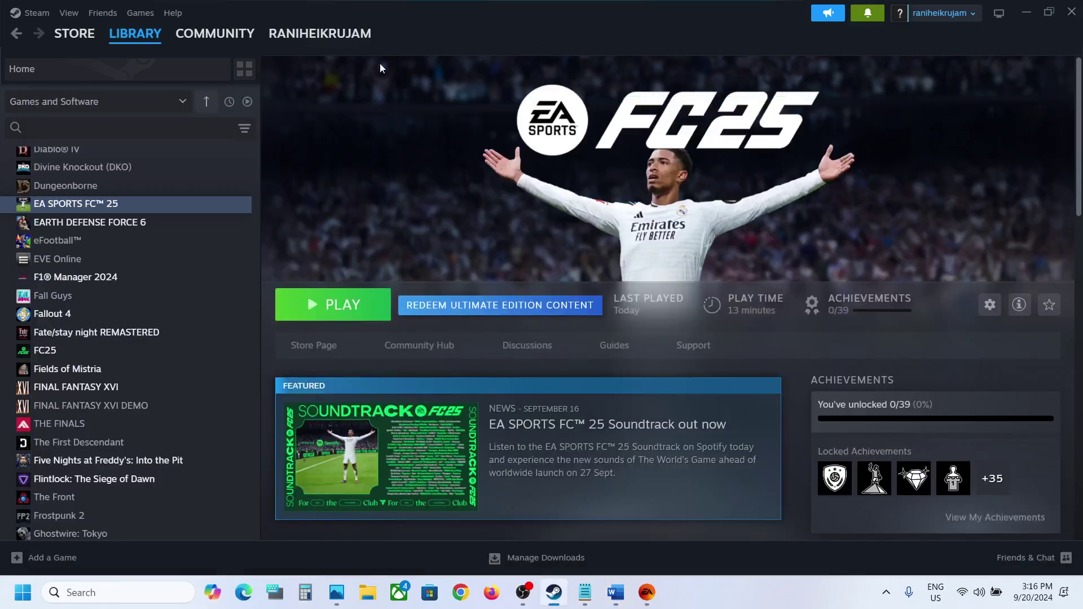
Start adding a non-Steam game and browse to C:\Program Files.
{"action": "left_click", "coordinate": [22, 562]}
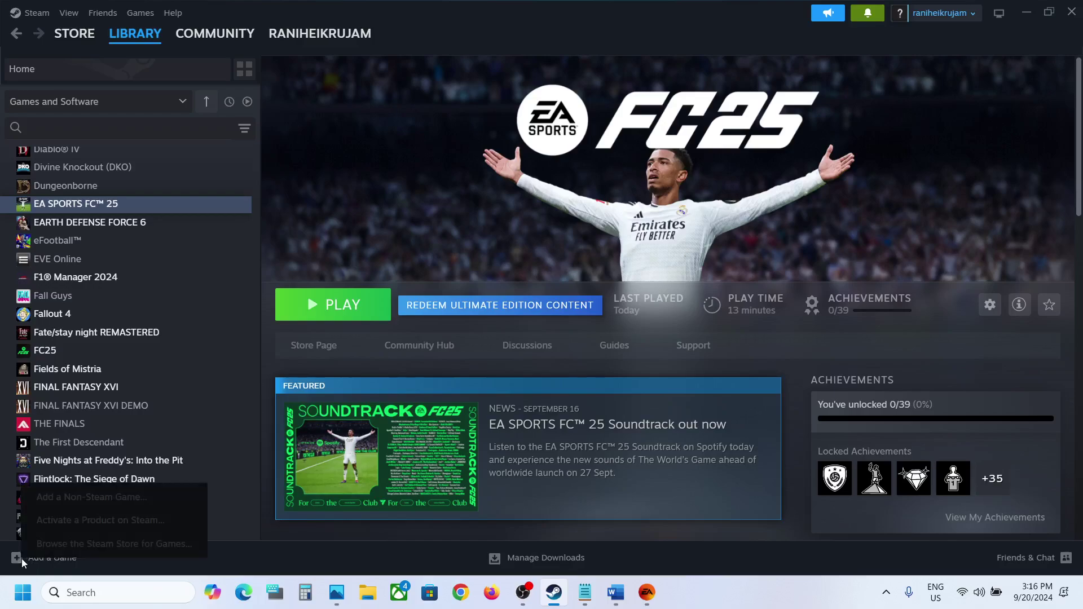
{"action": "left_click", "coordinate": [79, 501]}
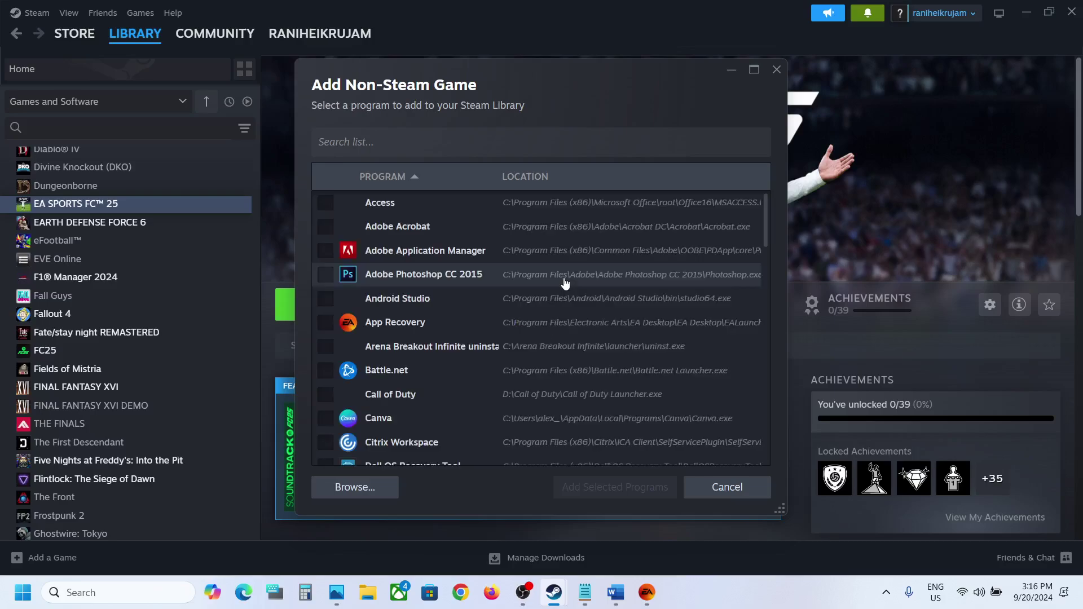
{"action": "left_click", "coordinate": [356, 487]}
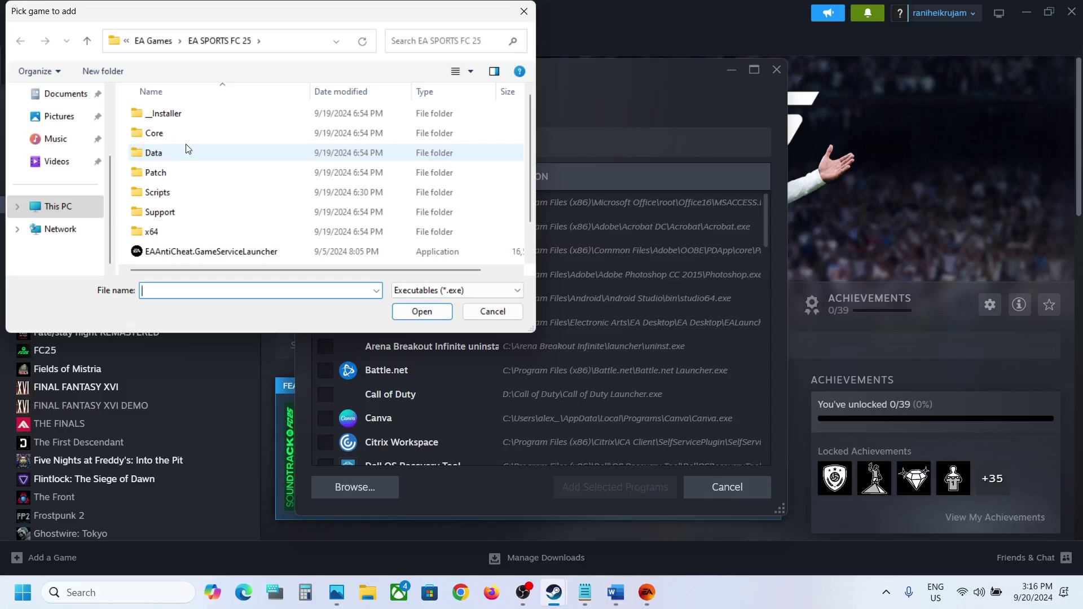
{"action": "left_click", "coordinate": [56, 207]}
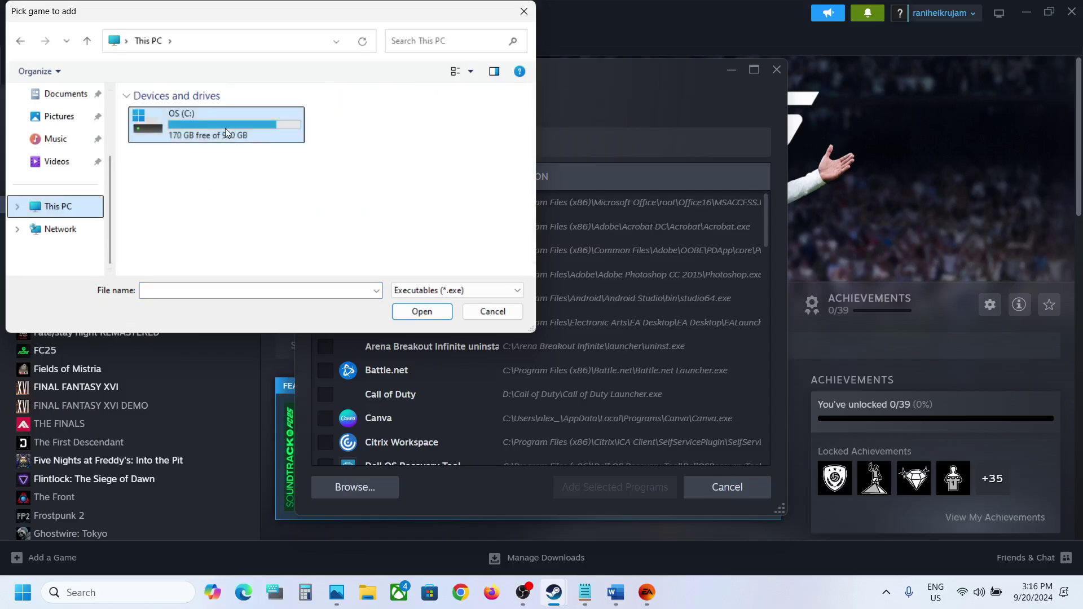
{"action": "double_click", "coordinate": [225, 127]}
{"action": "scroll", "coordinate": [225, 133], "scroll_direction": "down", "scroll_amount": 3}
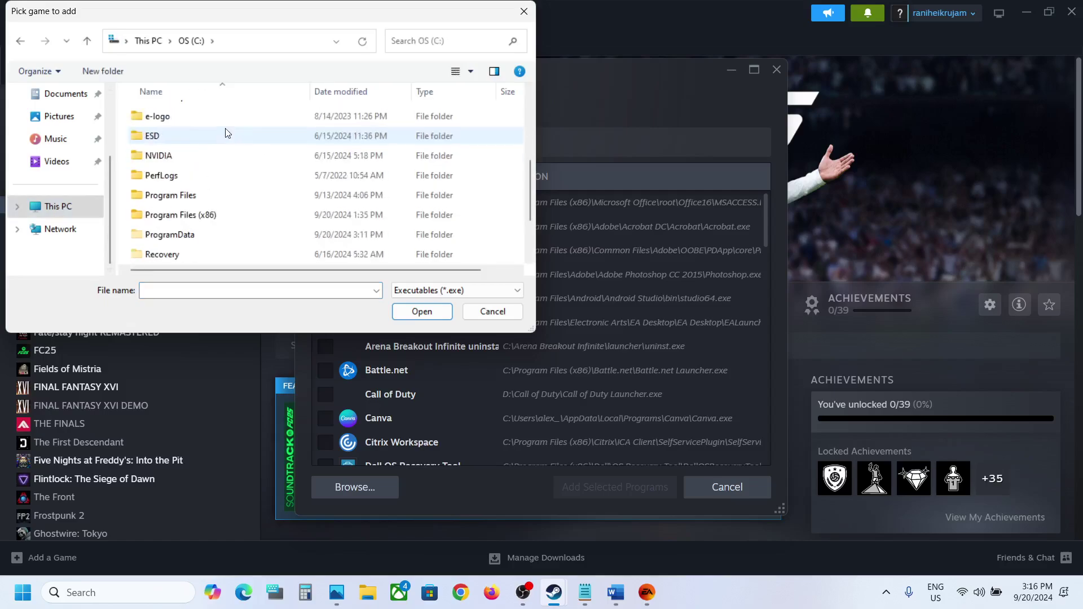
{"action": "left_click", "coordinate": [192, 197]}
{"action": "double_click", "coordinate": [213, 201]}
Pick EADesktop.exe from Electronic Arts\EA Desktop, add it to the library, and open its page.
{"action": "scroll", "coordinate": [213, 200], "scroll_direction": "down", "scroll_amount": 3}
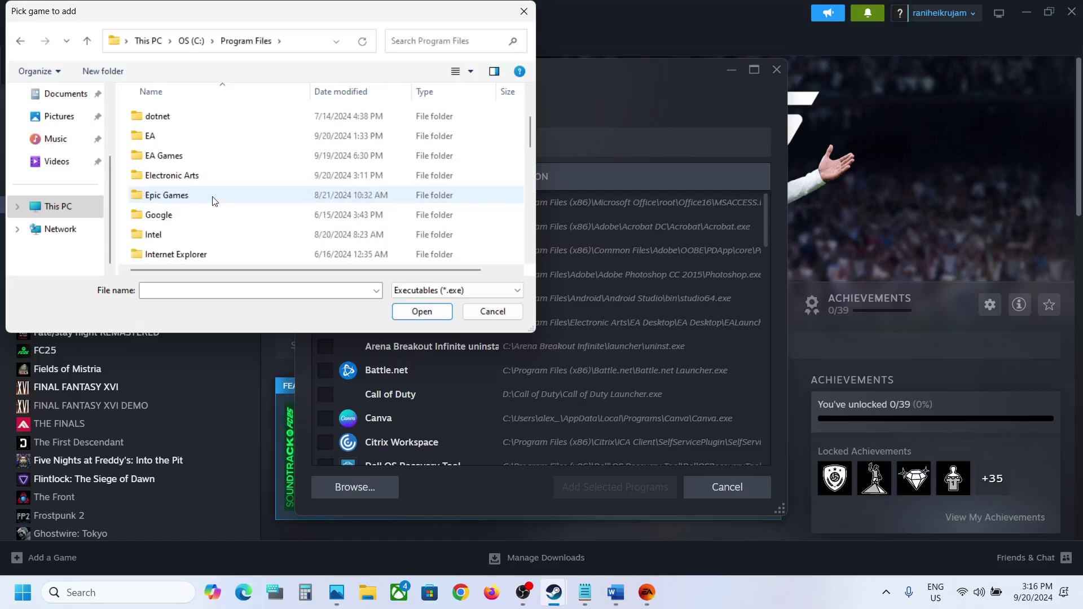
{"action": "left_click", "coordinate": [180, 179]}
{"action": "double_click", "coordinate": [206, 179]}
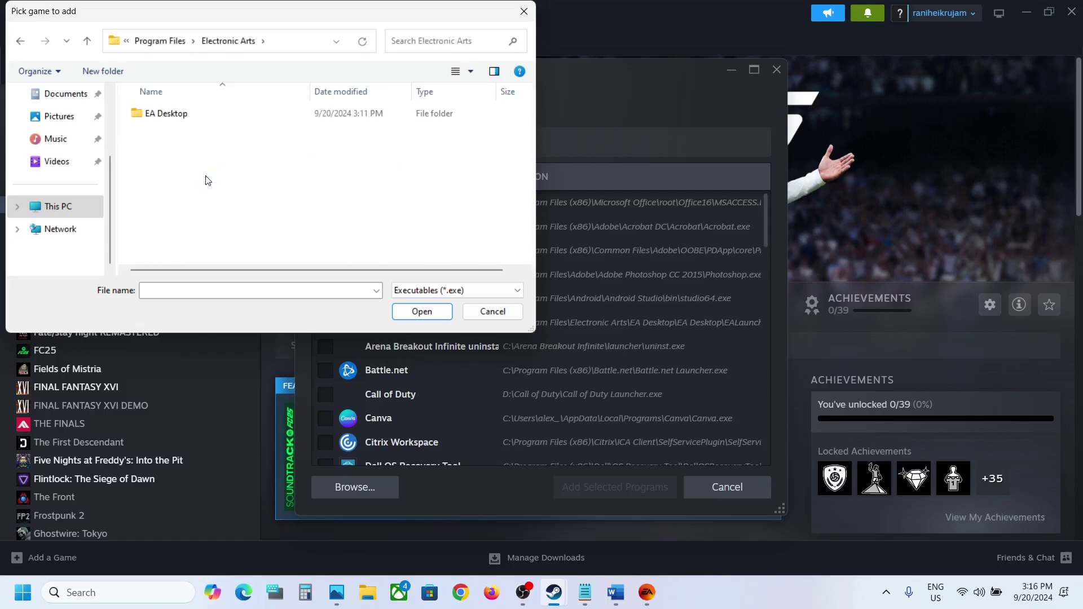
{"action": "double_click", "coordinate": [171, 115]}
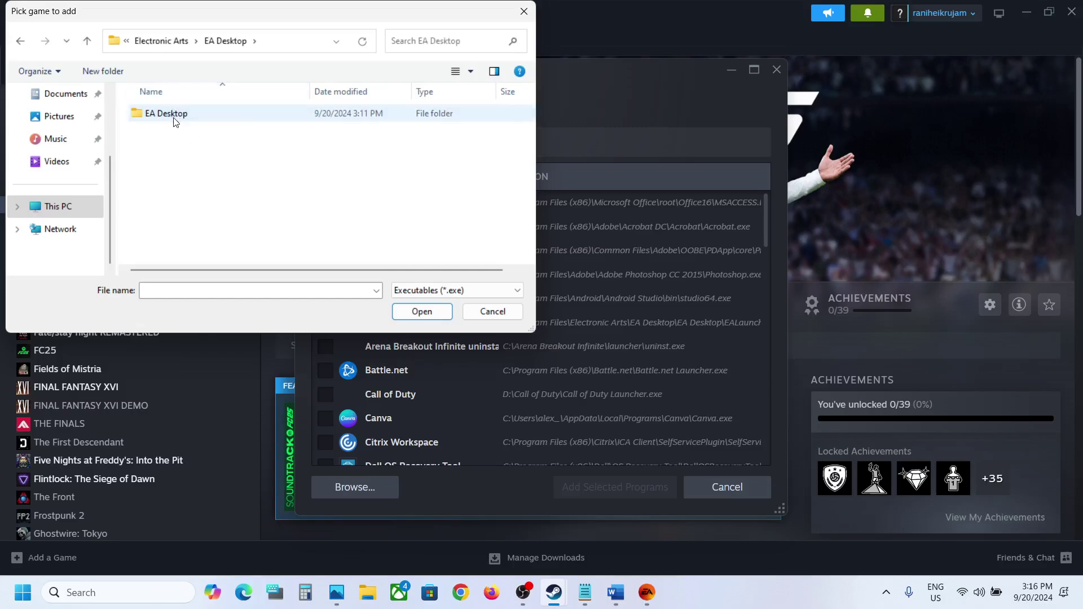
{"action": "double_click", "coordinate": [169, 114]}
{"action": "scroll", "coordinate": [192, 178], "scroll_direction": "down", "scroll_amount": 3}
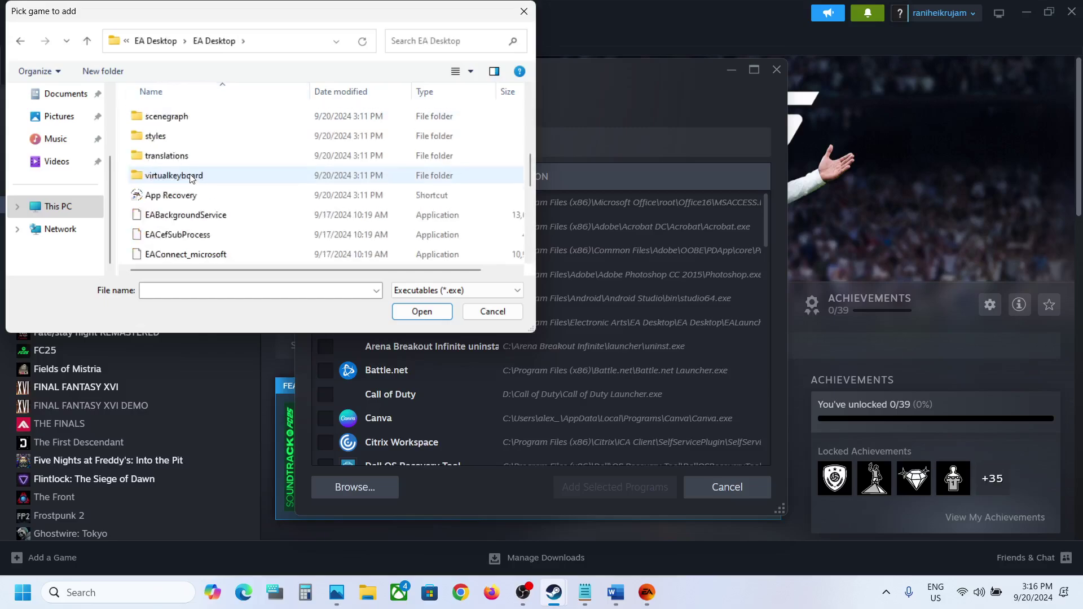
{"action": "scroll", "coordinate": [191, 178], "scroll_direction": "down", "scroll_amount": 2}
{"action": "left_click", "coordinate": [194, 178]}
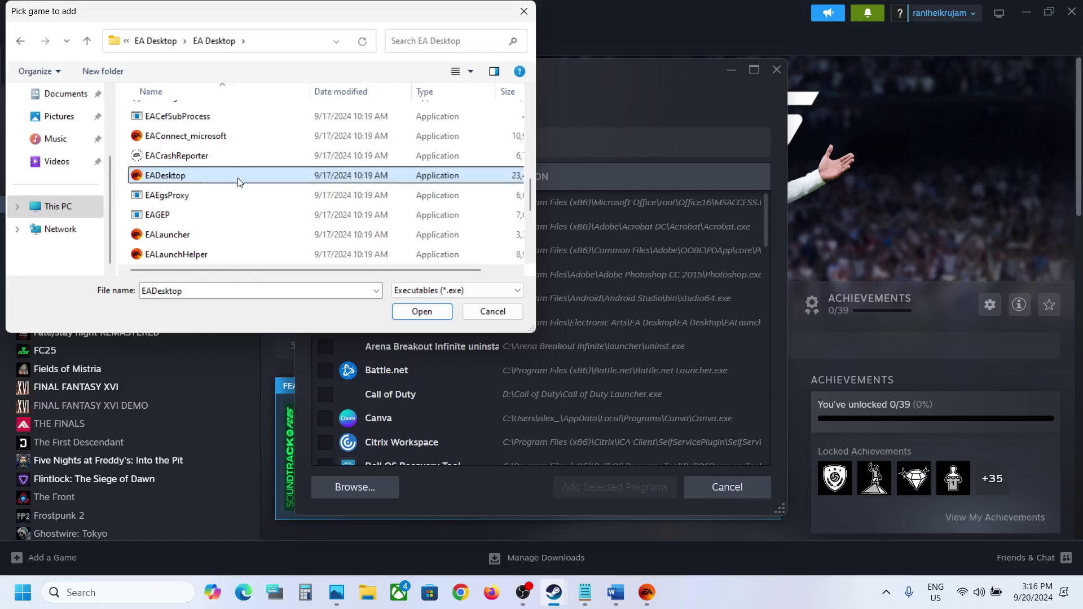
{"action": "left_click", "coordinate": [427, 314]}
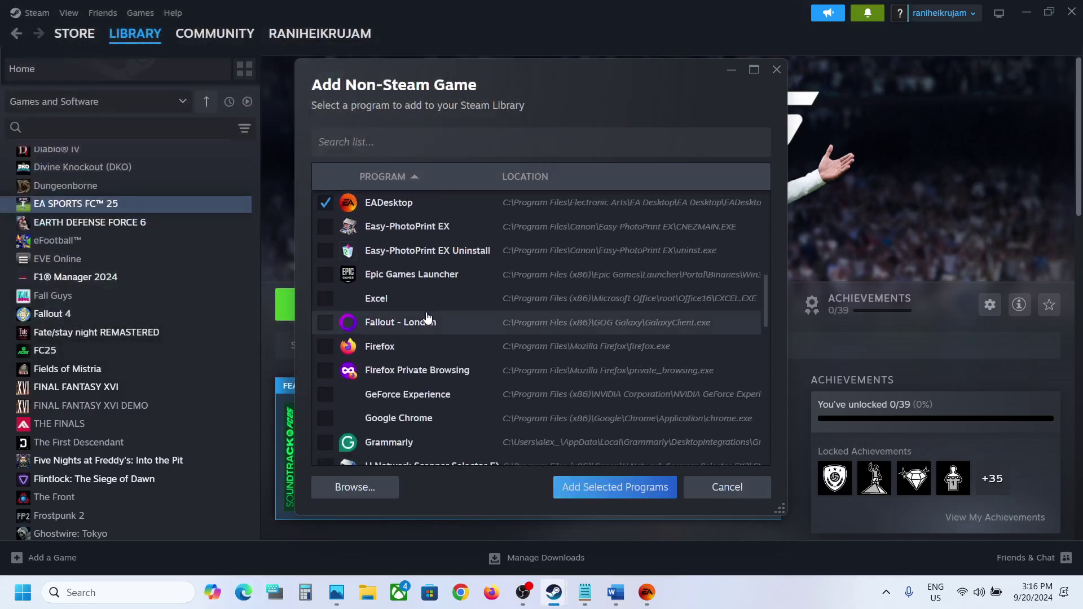
{"action": "left_click", "coordinate": [613, 492]}
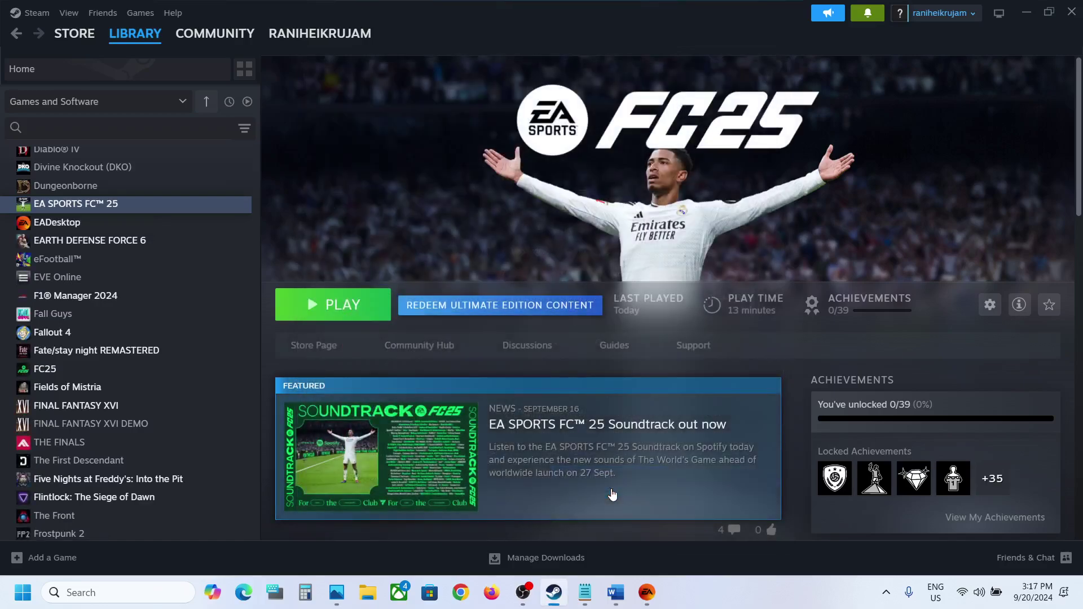
{"action": "left_click", "coordinate": [55, 225]}
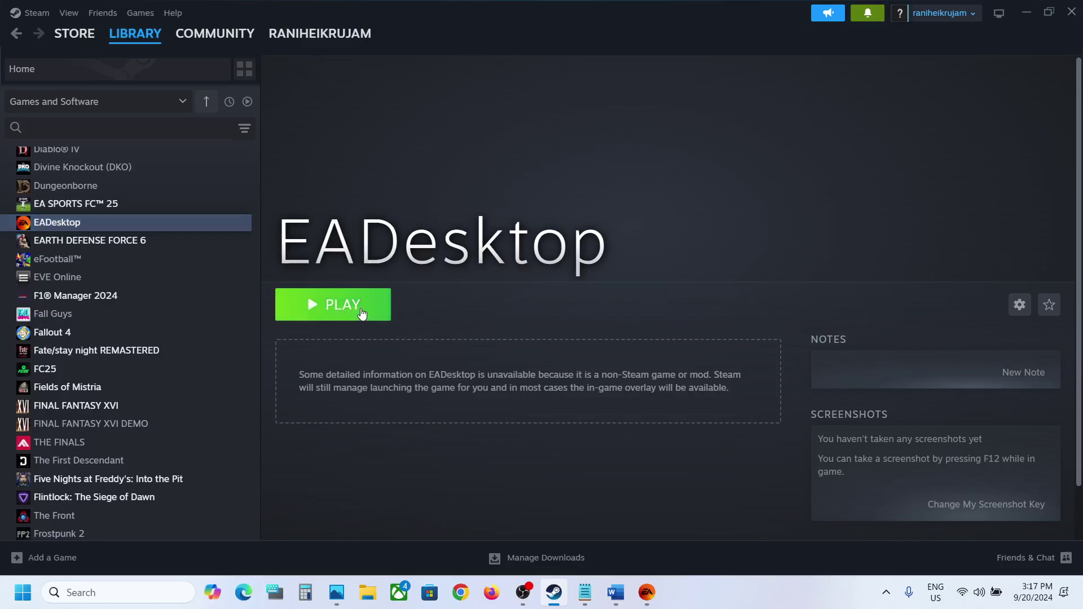
{"action": "left_click", "coordinate": [387, 306]}
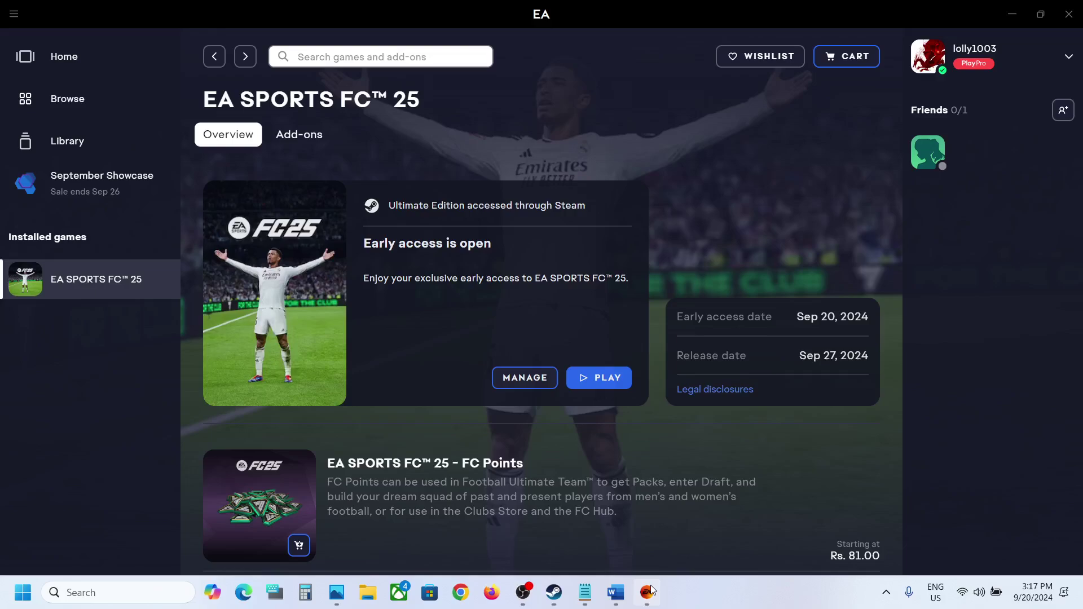
{"action": "left_click", "coordinate": [13, 13]}
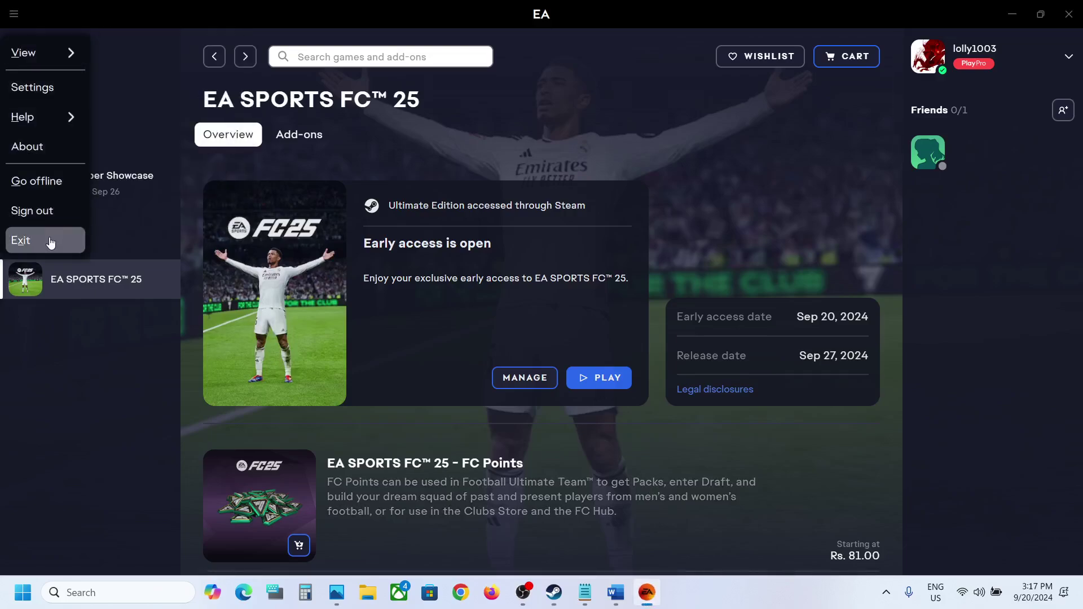
{"action": "key", "text": "alt+Tab"}
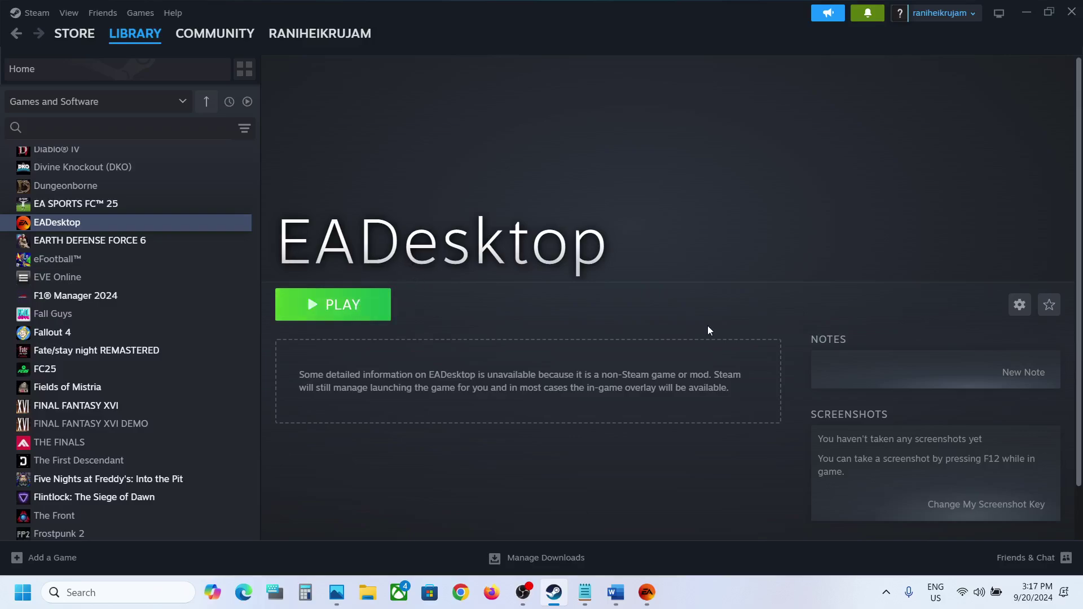
{"action": "left_click", "coordinate": [615, 592]}
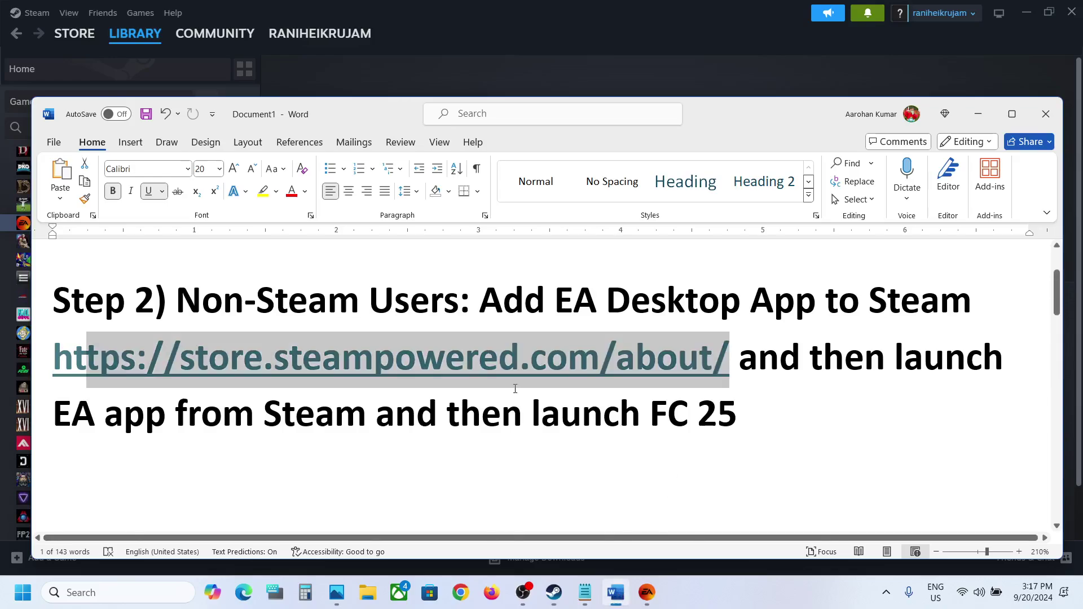
{"action": "scroll", "coordinate": [515, 389], "scroll_direction": "down", "scroll_amount": 5}
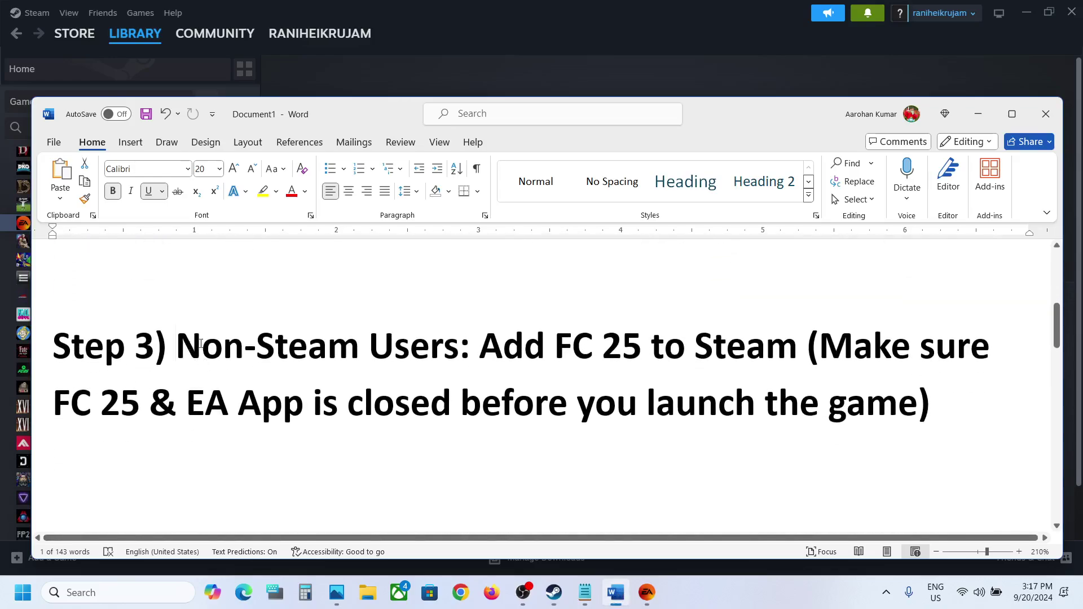
{"action": "left_click_drag", "start_coordinate": [200, 344], "coordinate": [747, 335]}
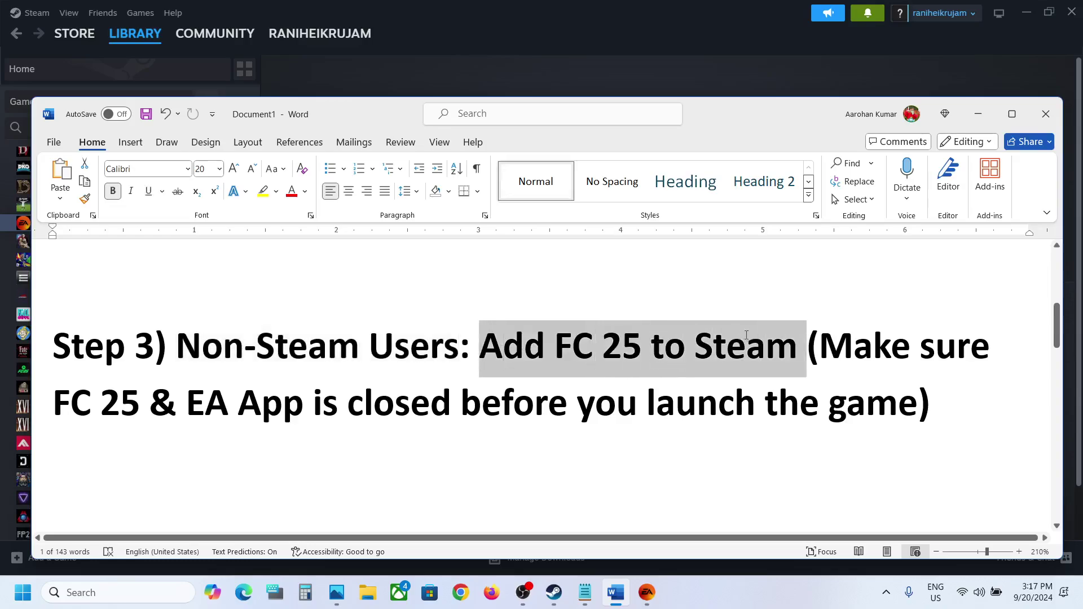
{"action": "left_click", "coordinate": [679, 35]}
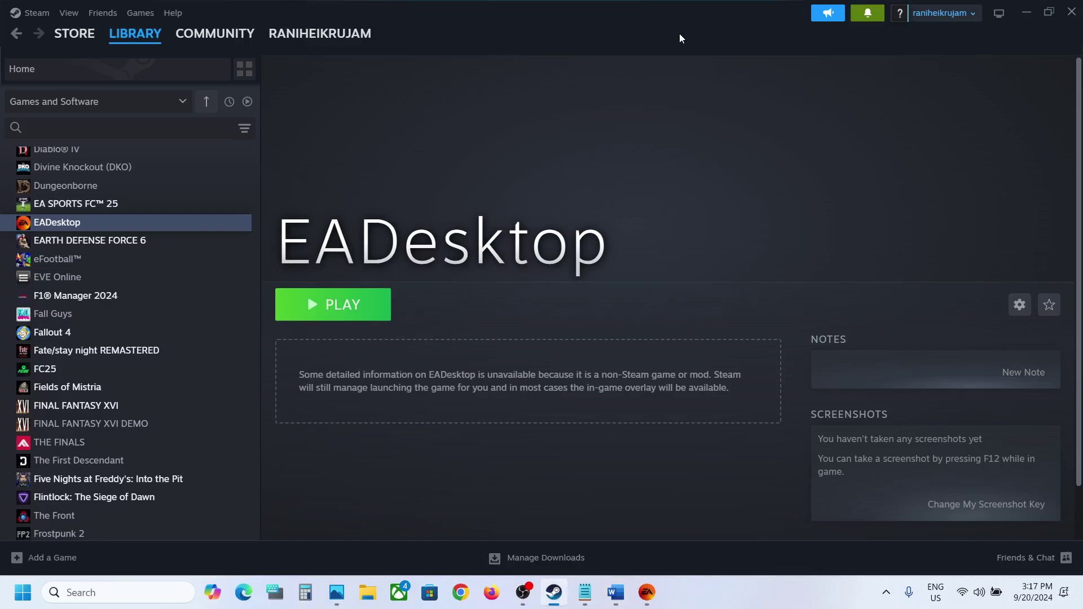
Start adding a non-Steam game, decline the desktop shortcut, and browse to C:\Program Files.
{"action": "left_click", "coordinate": [34, 559]}
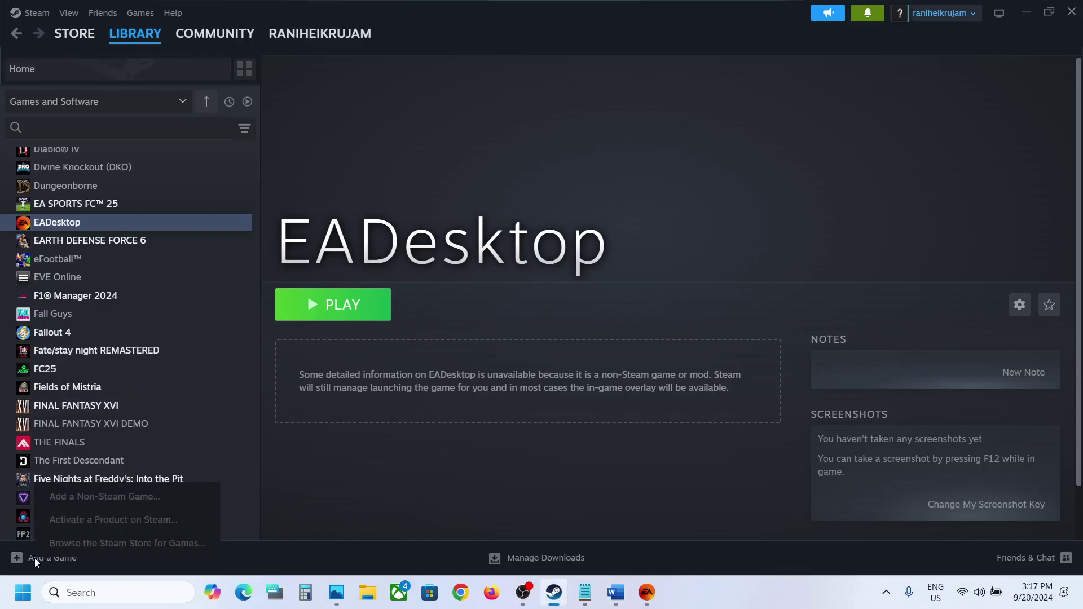
{"action": "left_click", "coordinate": [124, 496]}
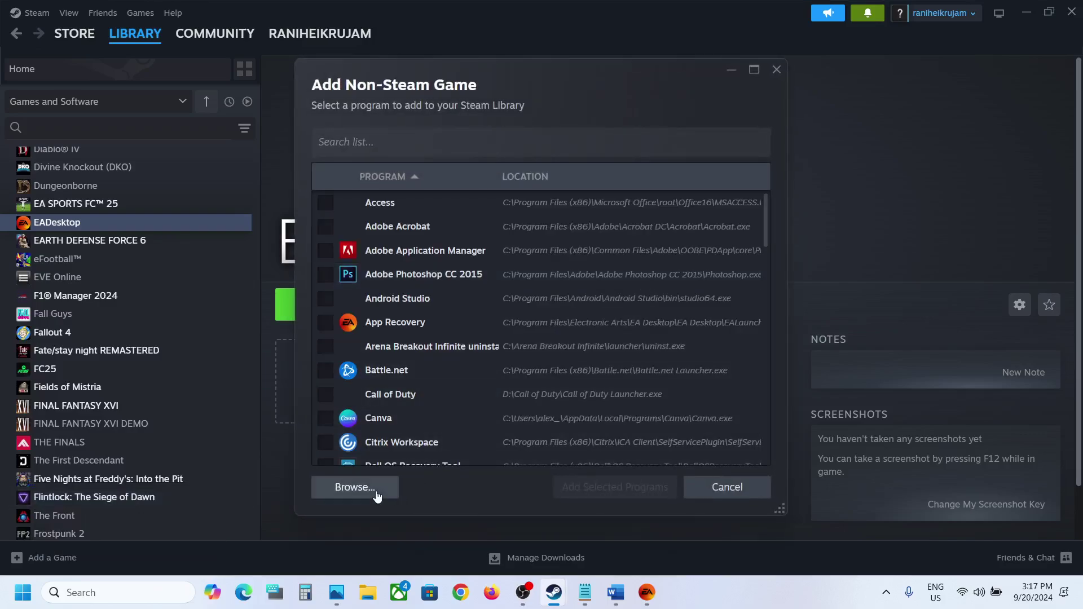
{"action": "left_click", "coordinate": [355, 487]}
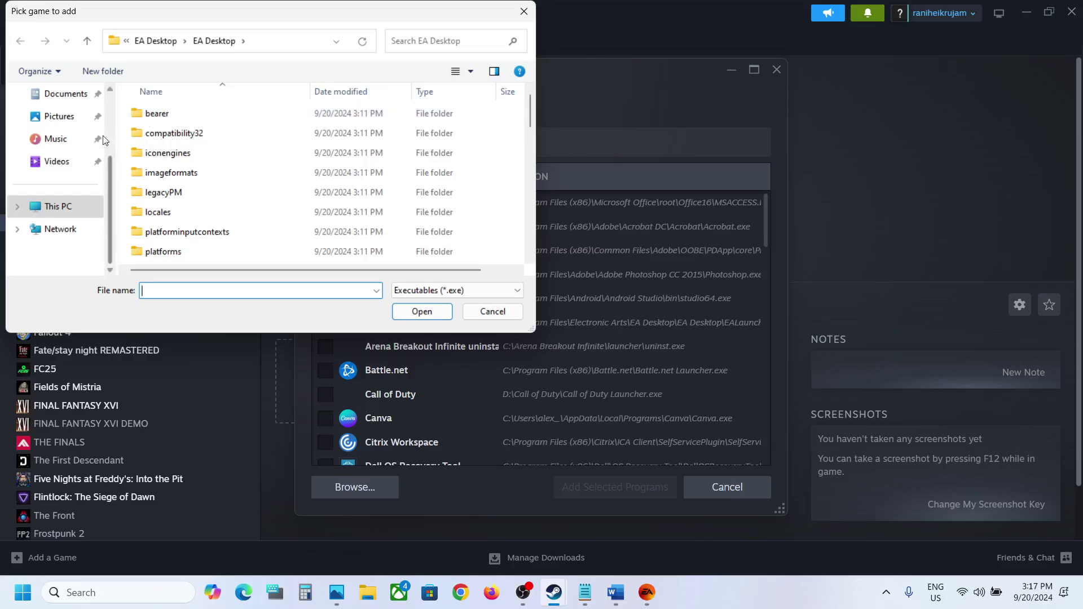
{"action": "left_click_drag", "start_coordinate": [66, 212], "coordinate": [294, 164]}
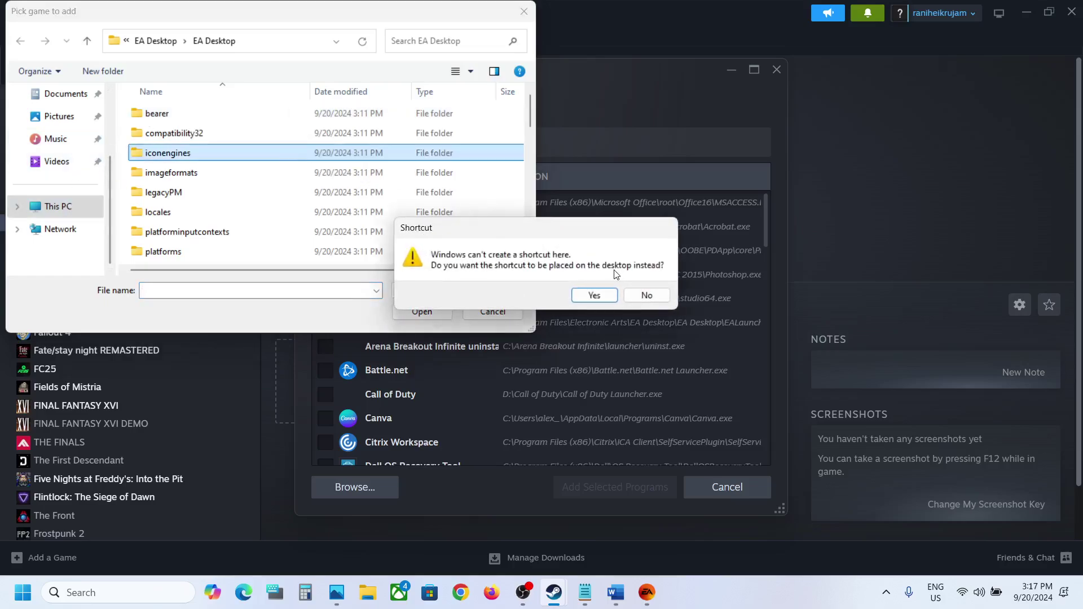
{"action": "left_click", "coordinate": [647, 295]}
{"action": "left_click", "coordinate": [75, 197]}
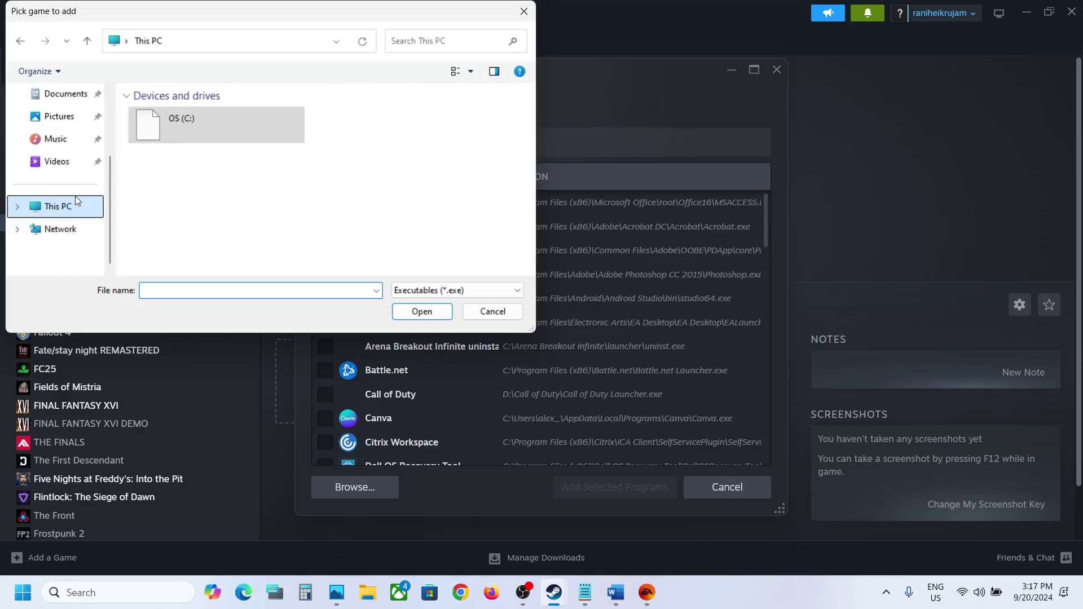
{"action": "double_click", "coordinate": [225, 118]}
{"action": "scroll", "coordinate": [238, 191], "scroll_direction": "down", "scroll_amount": 3}
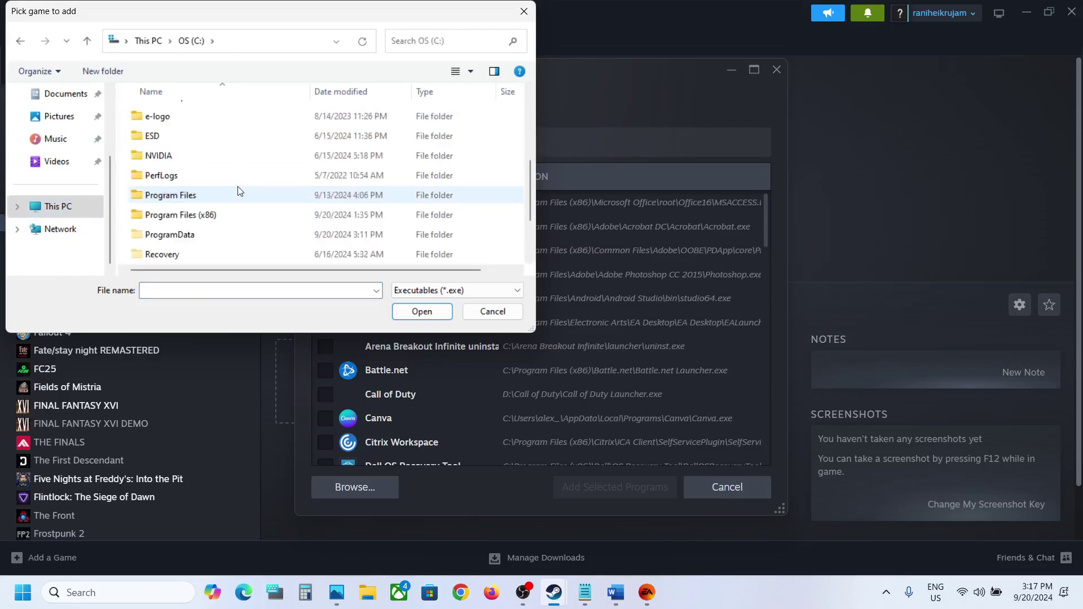
{"action": "scroll", "coordinate": [237, 191], "scroll_direction": "down", "scroll_amount": 1}
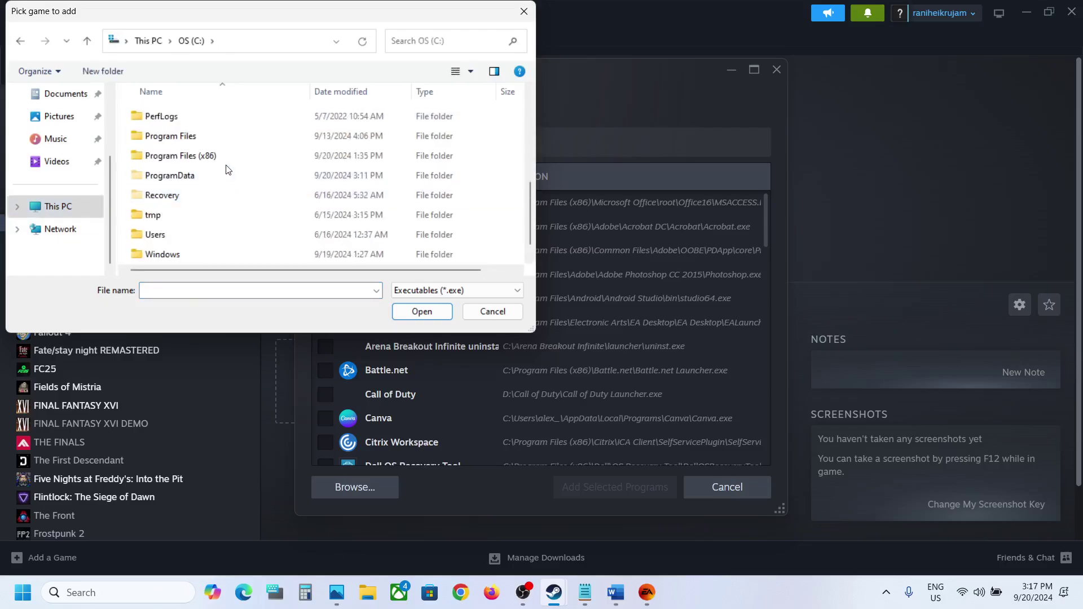
{"action": "double_click", "coordinate": [174, 137]}
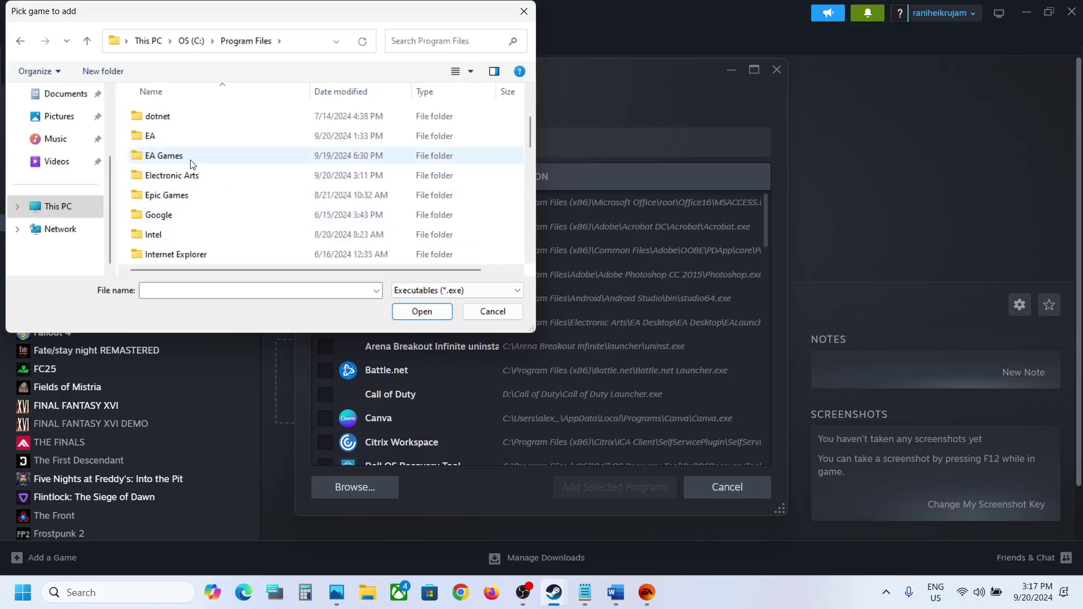
Add FC25.exe from EA Games\EA SPORTS FC 25 to the library, then bring back the Word checklist.
{"action": "left_click", "coordinate": [187, 164]}
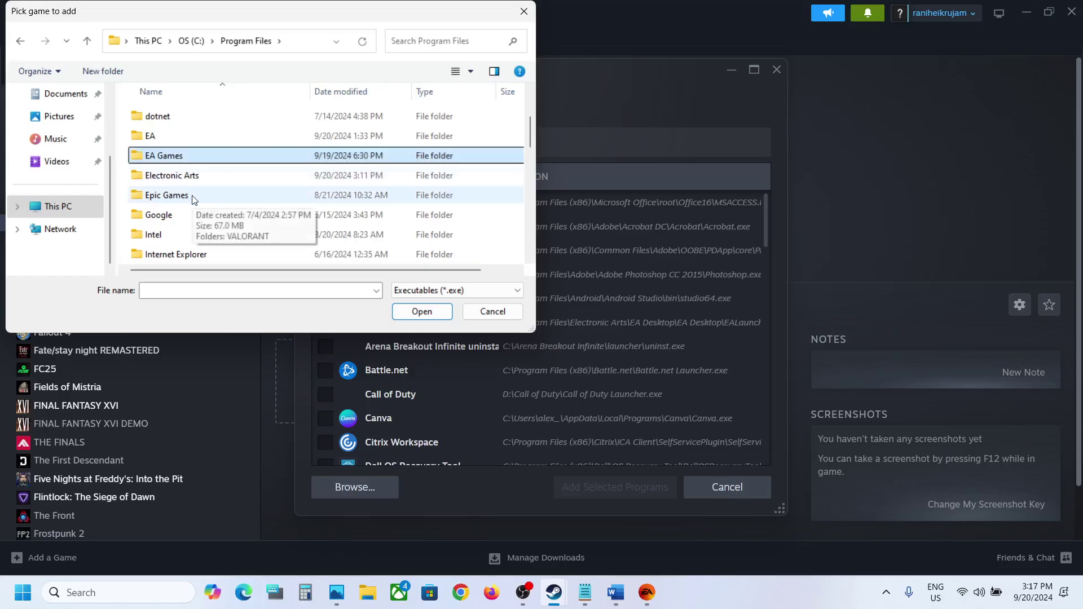
{"action": "double_click", "coordinate": [182, 163]}
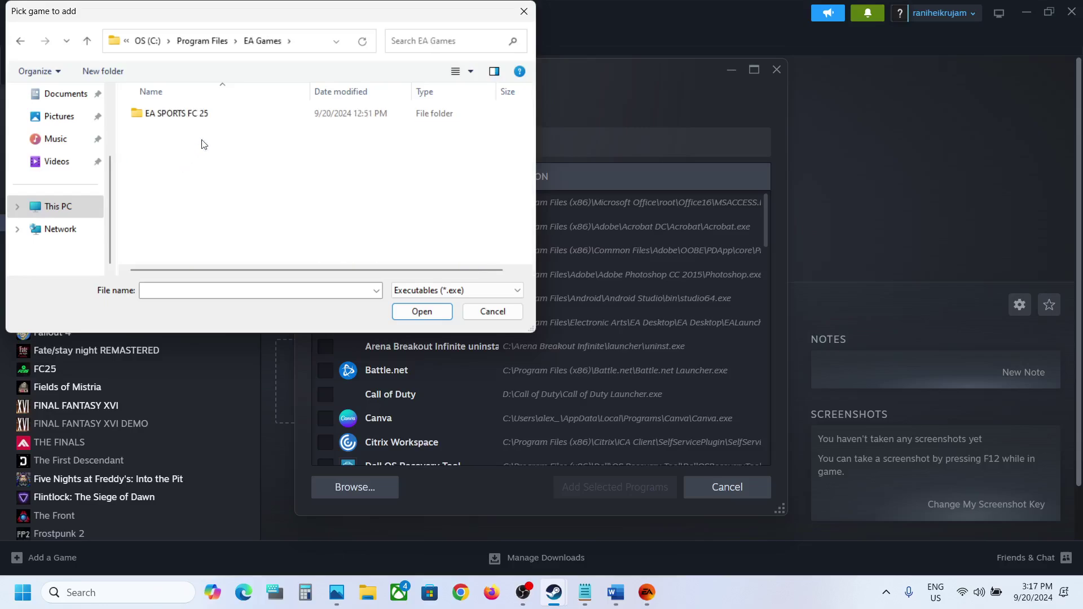
{"action": "double_click", "coordinate": [212, 111]}
{"action": "scroll", "coordinate": [197, 198], "scroll_direction": "down", "scroll_amount": 2}
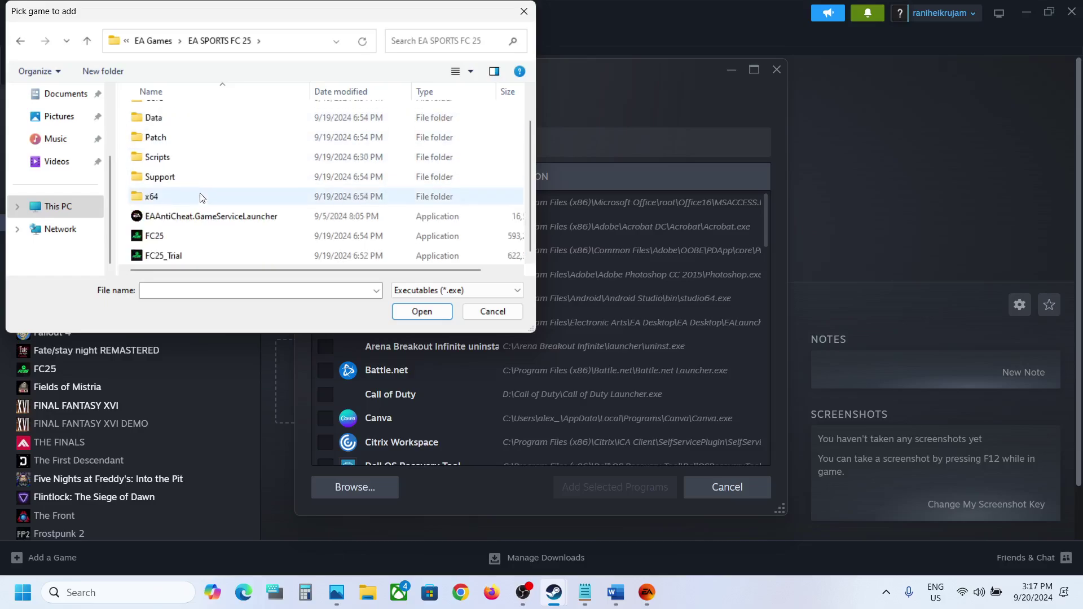
{"action": "left_click", "coordinate": [156, 237]}
{"action": "left_click", "coordinate": [420, 311]}
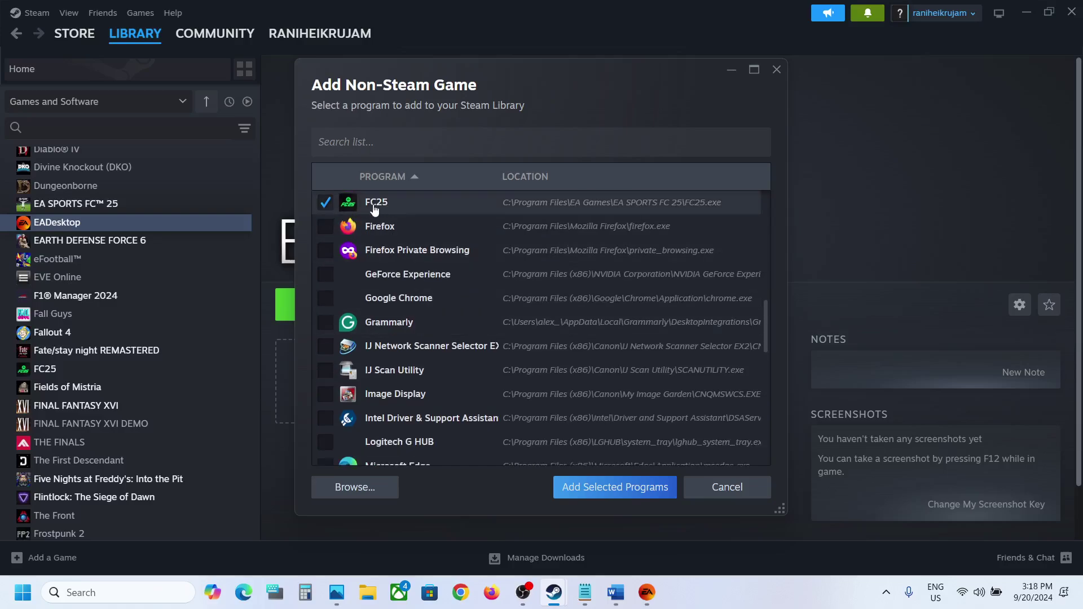
{"action": "left_click", "coordinate": [599, 491]}
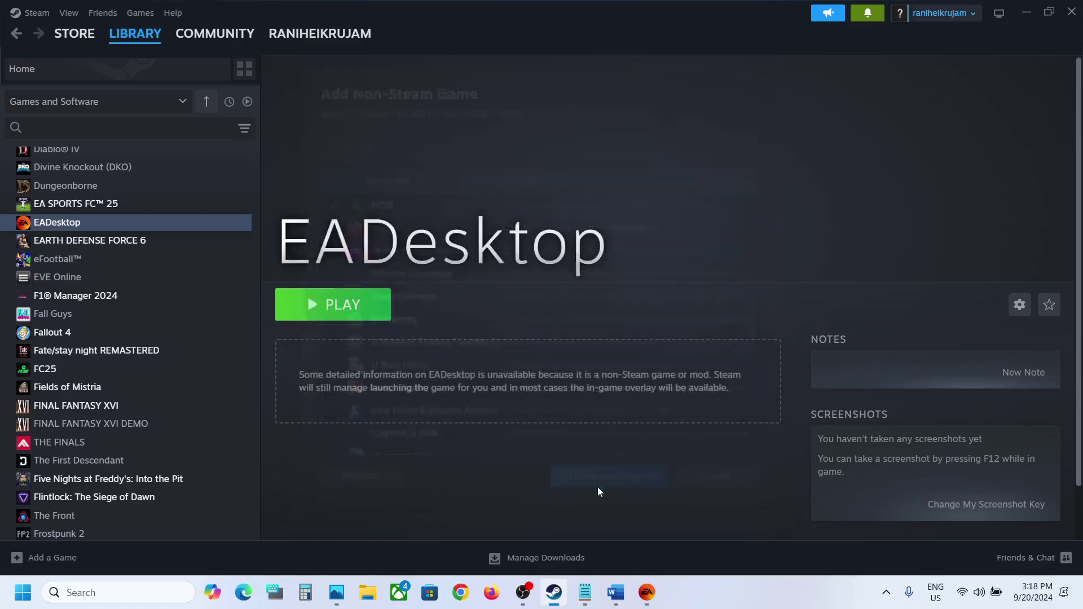
{"action": "left_click", "coordinate": [53, 372]}
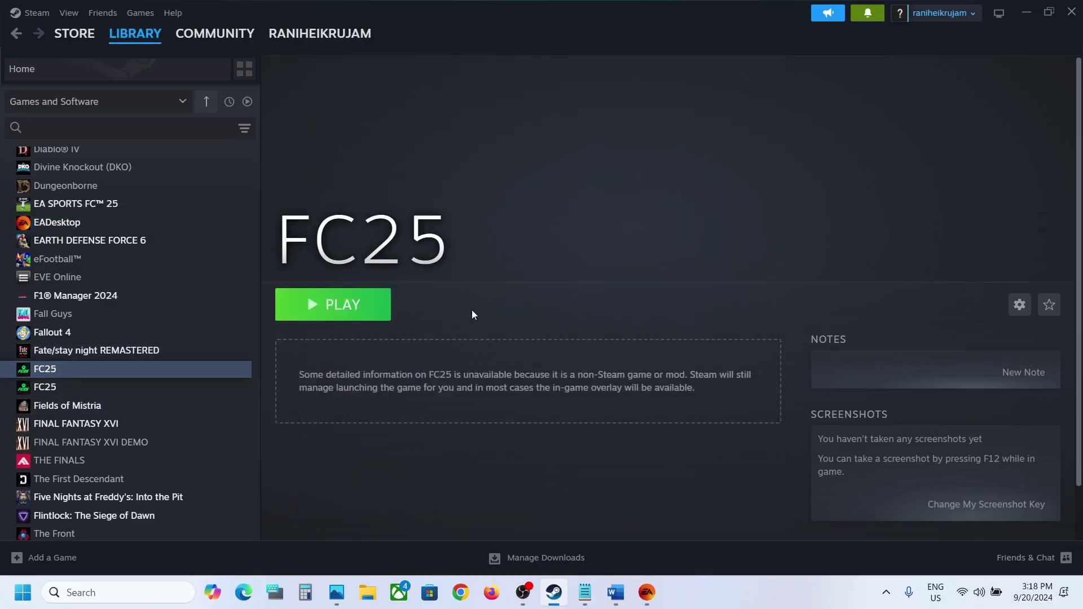
{"action": "left_click", "coordinate": [616, 599]}
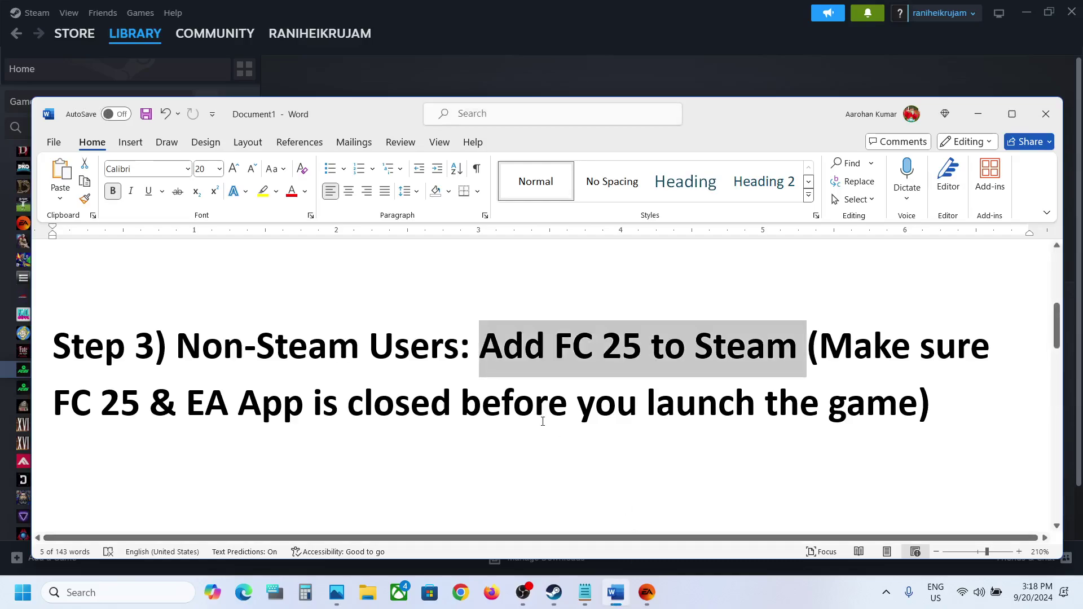
Following the checklist's 'Launch Steam in big picture mode' note, open FC 25 in Big Picture mode.
{"action": "scroll", "coordinate": [543, 422], "scroll_direction": "down", "scroll_amount": 3}
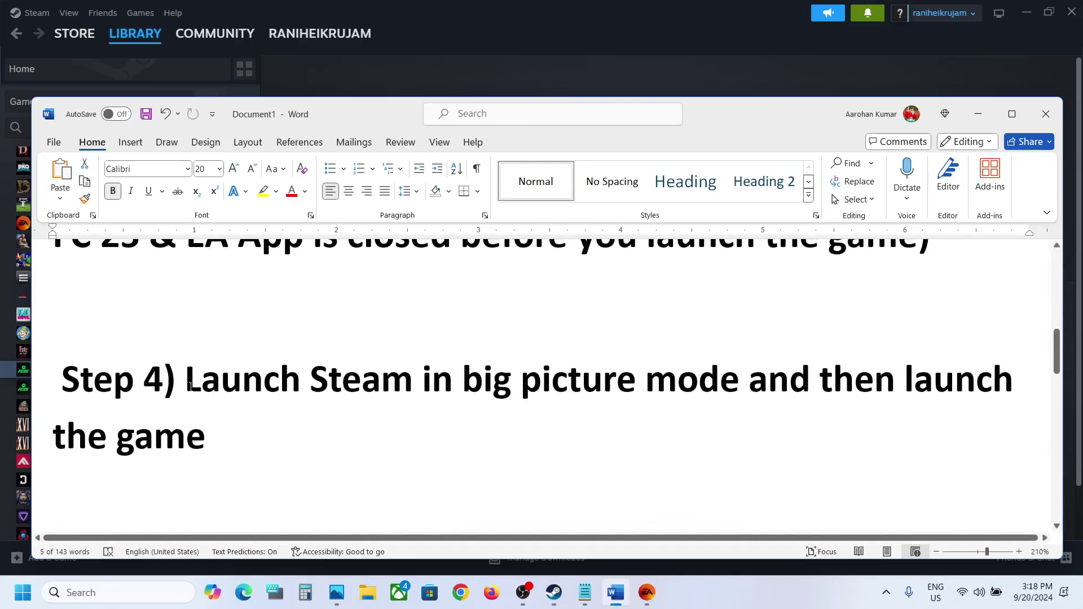
{"action": "left_click_drag", "start_coordinate": [188, 383], "coordinate": [729, 365]}
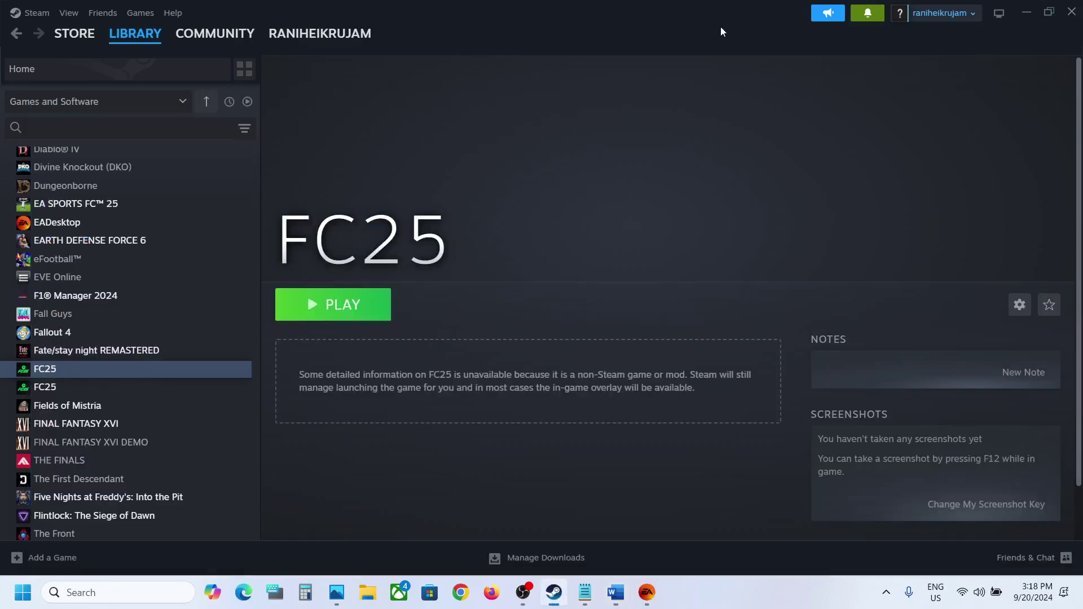
{"action": "left_click", "coordinate": [720, 26]}
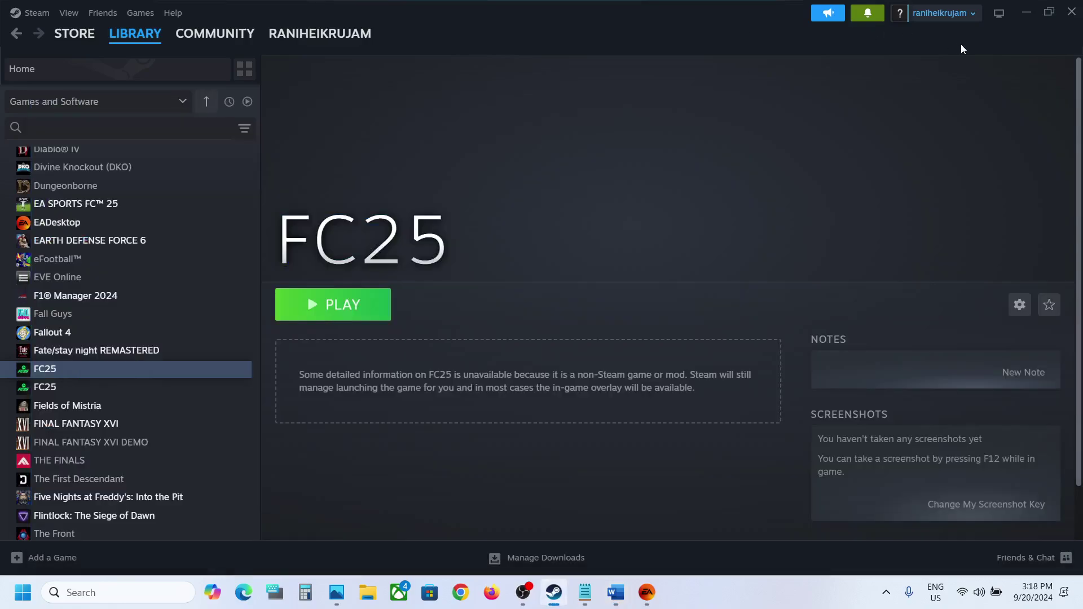
{"action": "left_click", "coordinate": [1004, 18]}
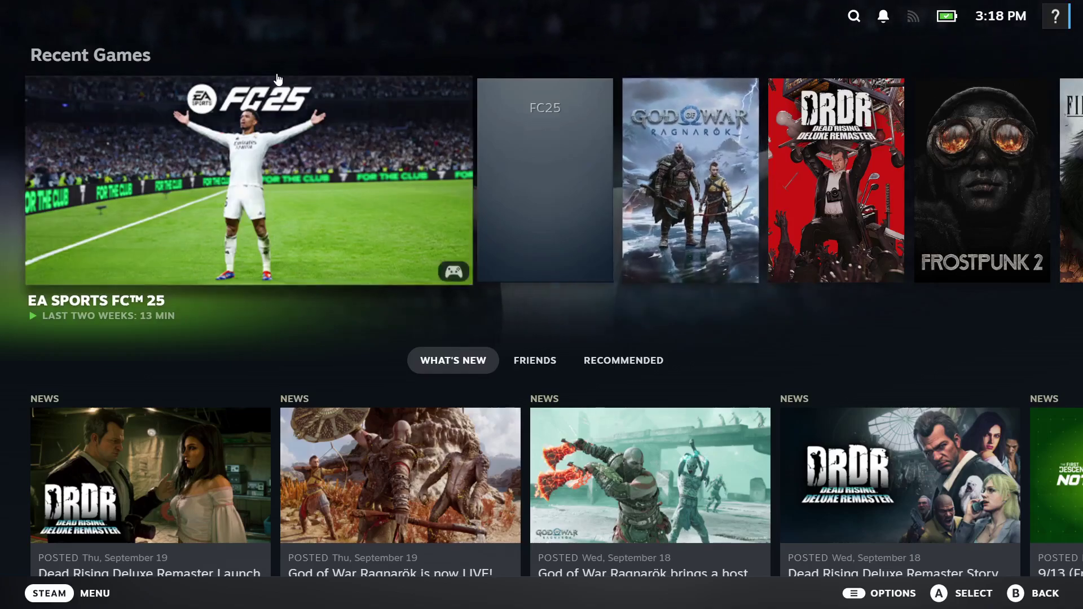
{"action": "left_click", "coordinate": [250, 160]}
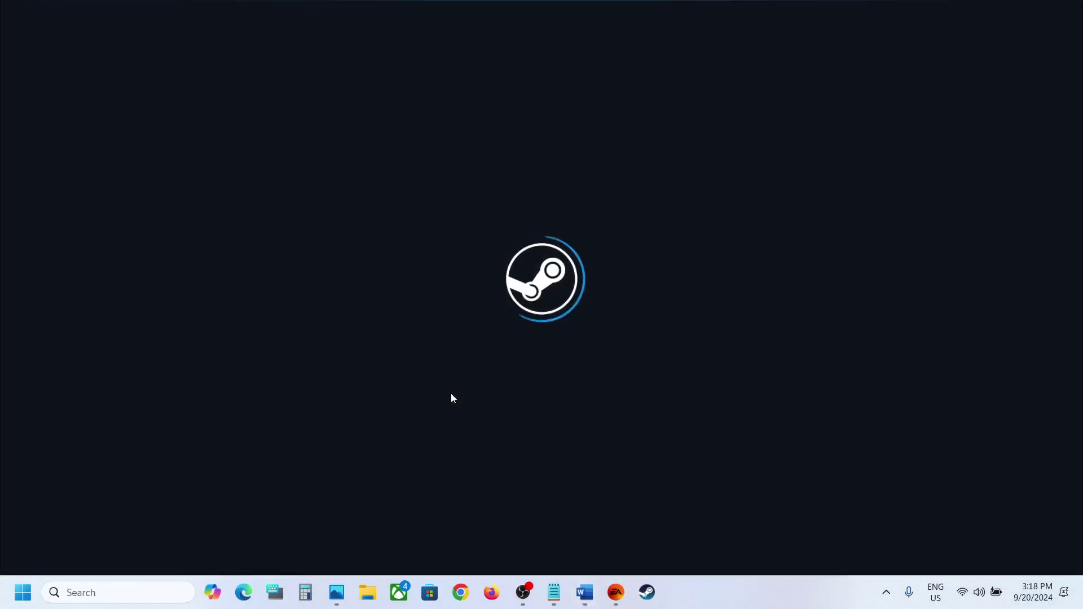
Review checklist Step 5, 'Launch Steam as an Administrator', in Word.
{"action": "key", "text": "alt+Tab"}
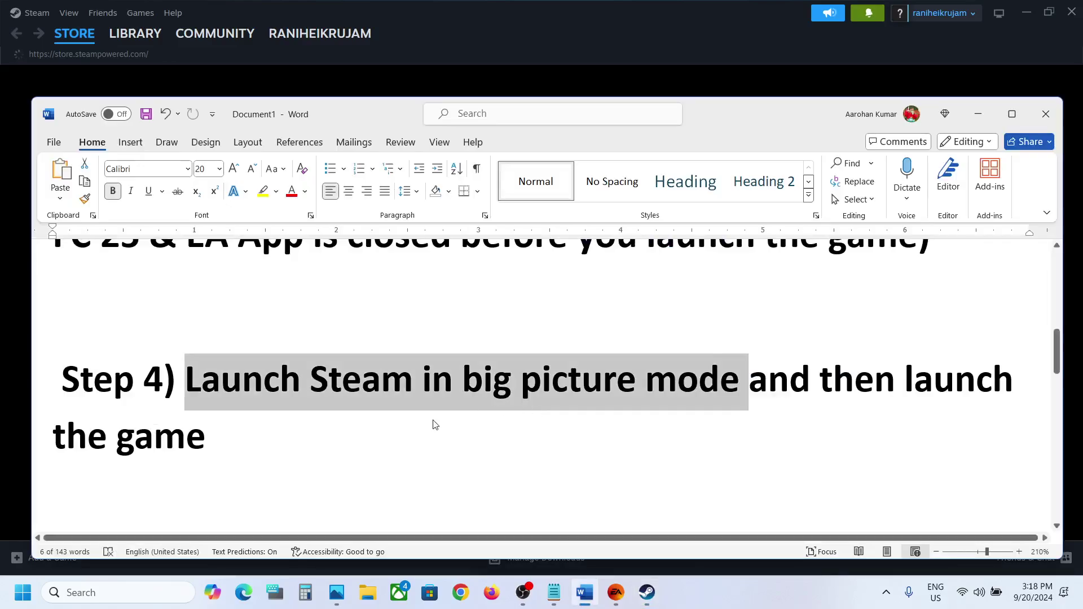
{"action": "left_click", "coordinate": [435, 422]}
{"action": "scroll", "coordinate": [434, 420], "scroll_direction": "down", "scroll_amount": 5}
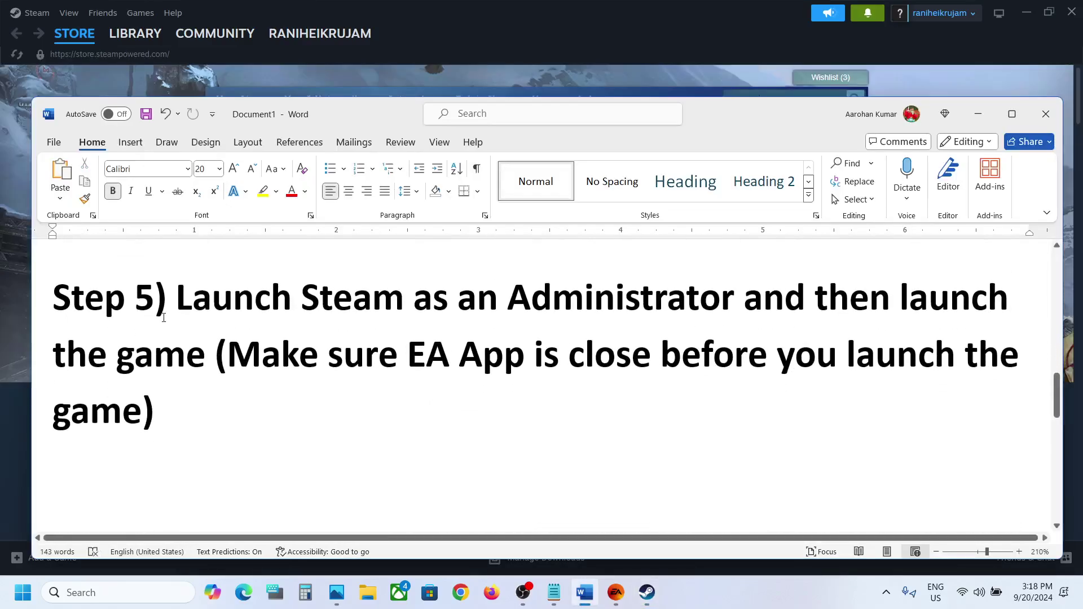
{"action": "left_click_drag", "start_coordinate": [203, 301], "coordinate": [404, 413]}
{"action": "left_click", "coordinate": [404, 414]}
{"action": "left_click_drag", "start_coordinate": [243, 298], "coordinate": [739, 299]}
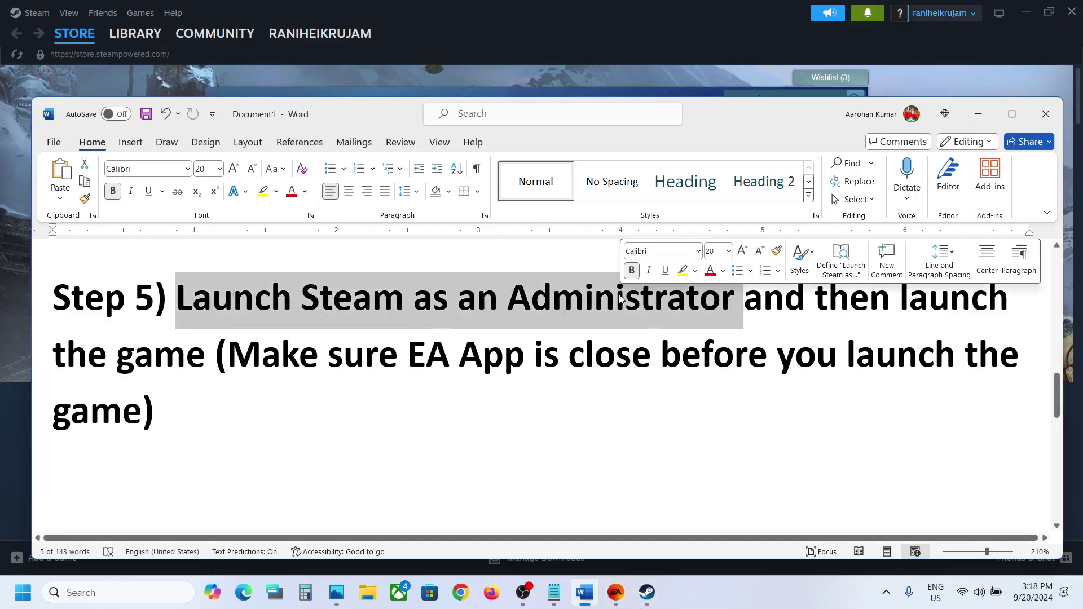
Maximize the Steam window and open its Steam menu to exit.
{"action": "left_click", "coordinate": [258, 14]}
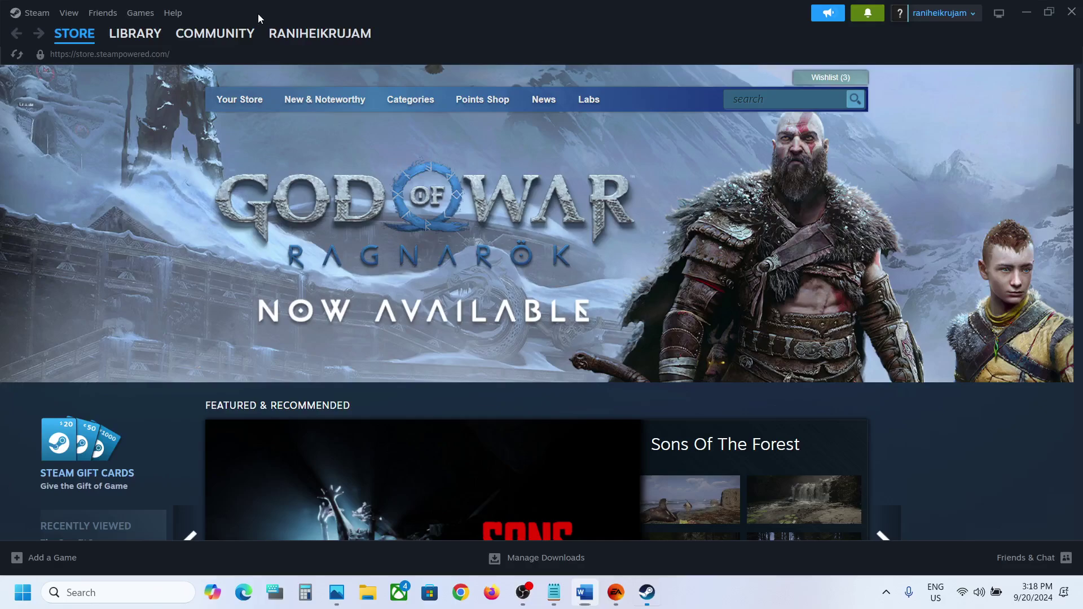
{"action": "left_click_drag", "start_coordinate": [258, 13], "coordinate": [232, 15]}
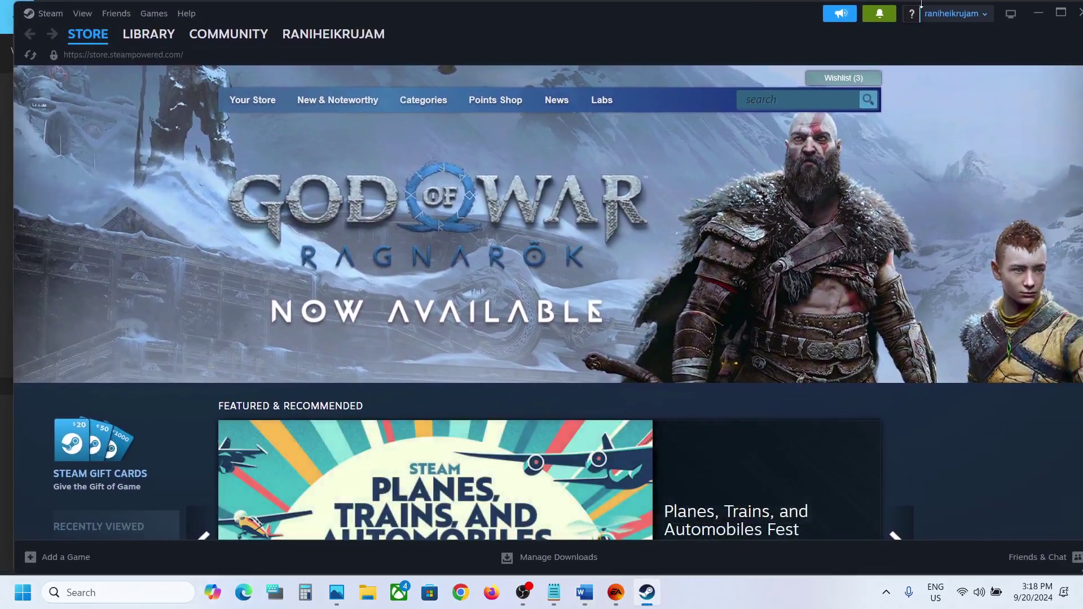
{"action": "left_click", "coordinate": [1060, 12]}
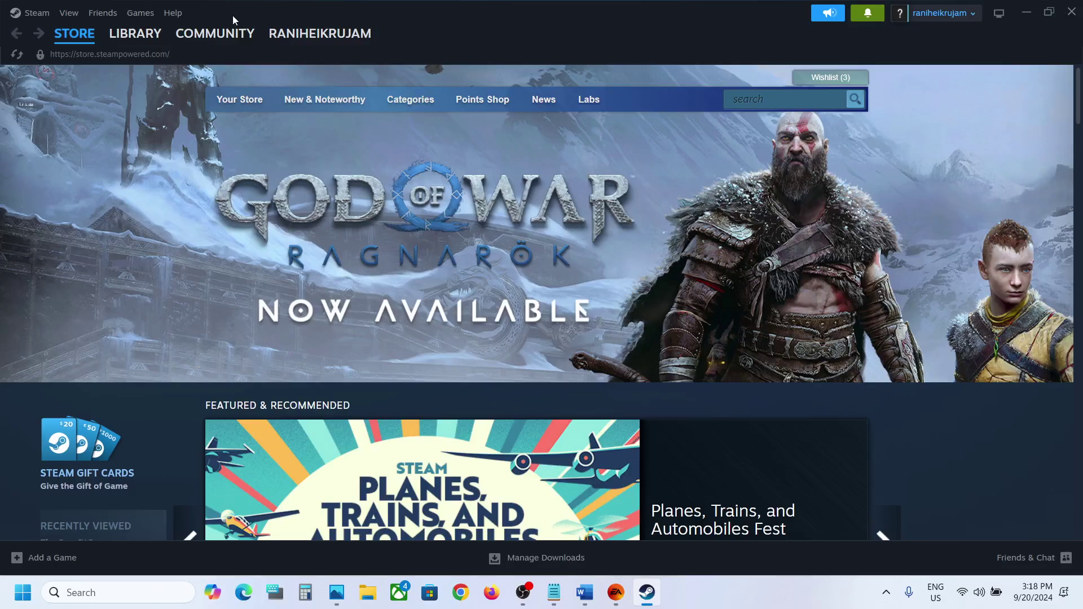
{"action": "left_click", "coordinate": [35, 14]}
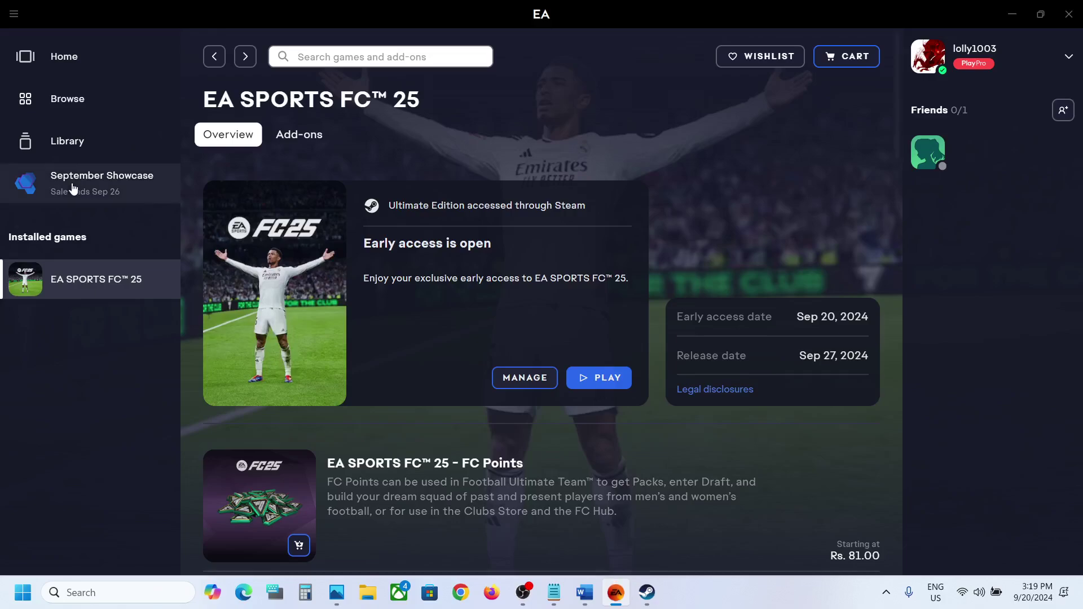
Search Windows for 'steam' and run Steam as administrator.
{"action": "left_click", "coordinate": [14, 15]}
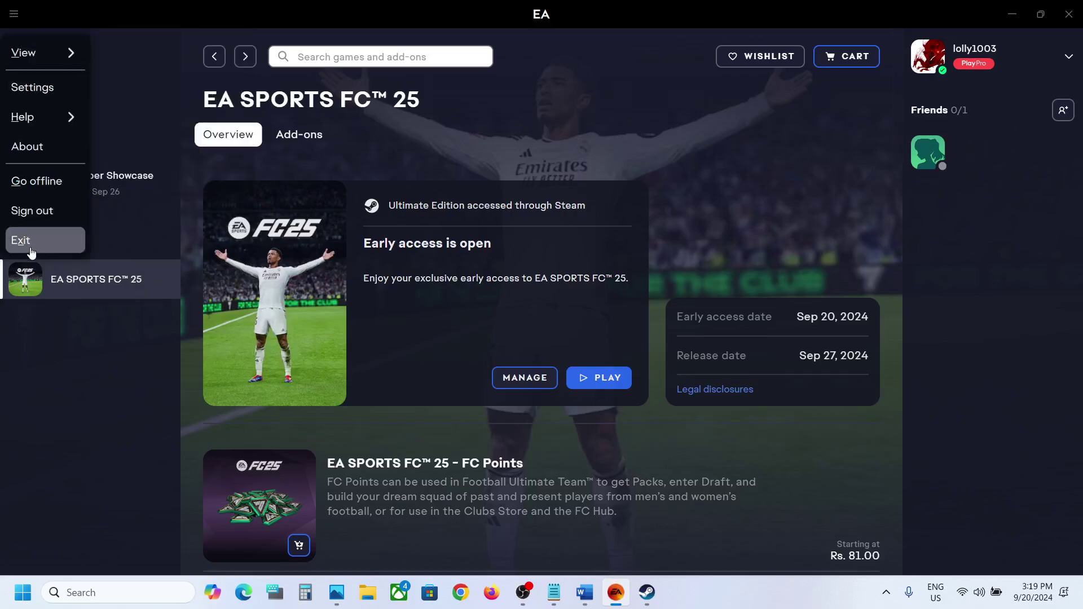
{"action": "left_click", "coordinate": [142, 595]}
{"action": "type", "text": "steam"}
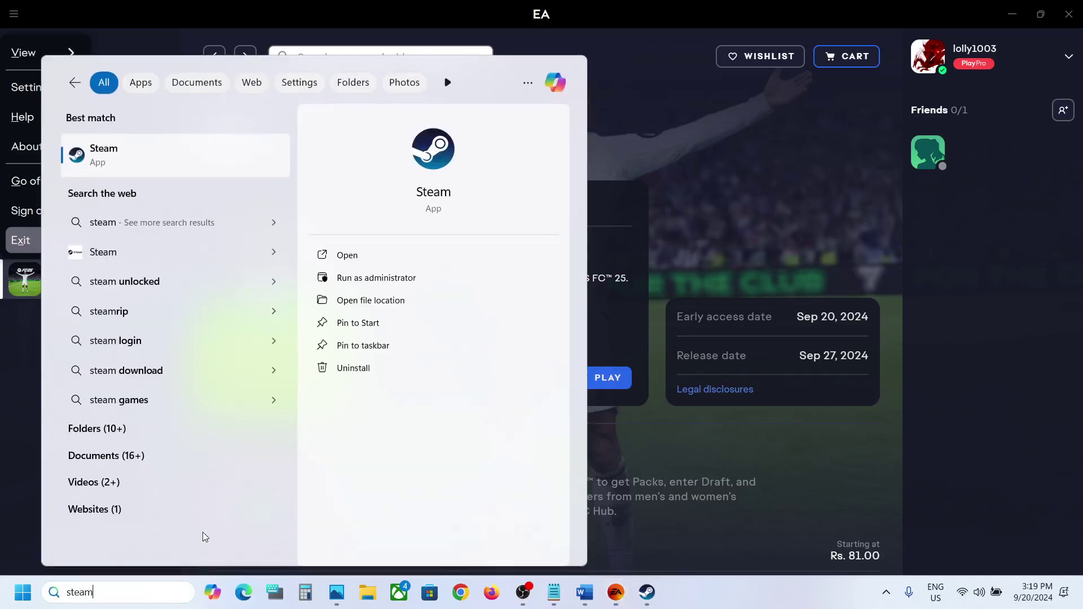
{"action": "right_click", "coordinate": [126, 153]}
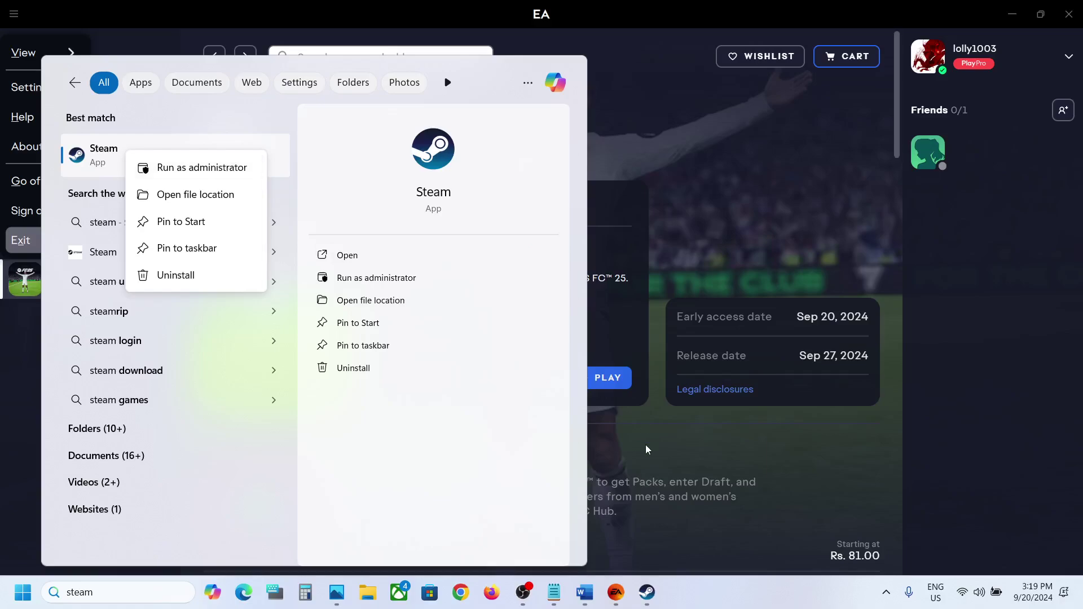
{"action": "left_click", "coordinate": [585, 593]}
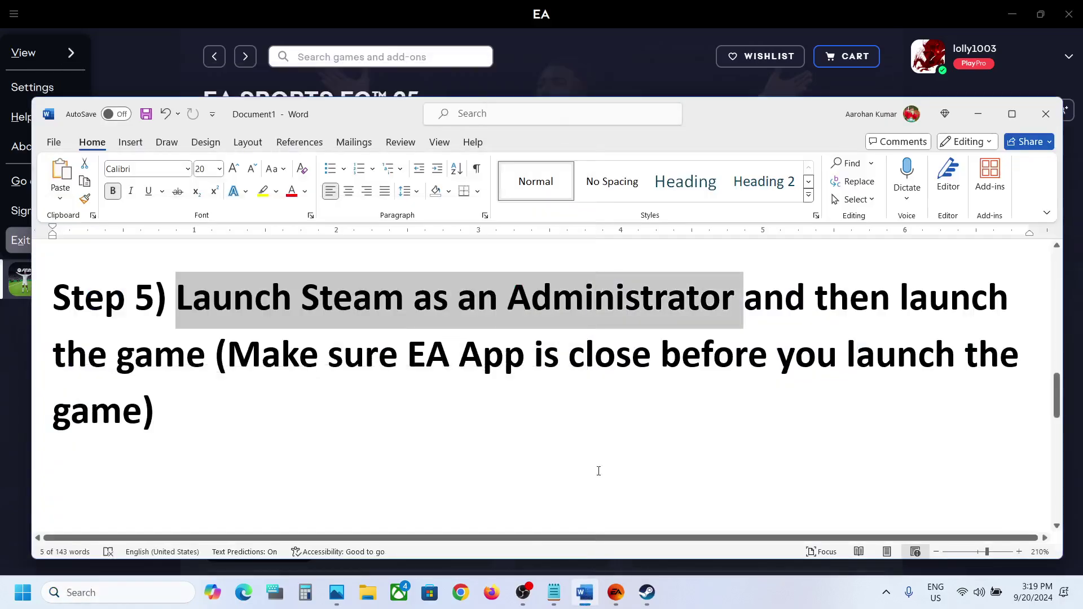
Review Step 6 on installing reWASD for PlayStation Controller users.
{"action": "left_click", "coordinate": [316, 431]}
{"action": "scroll", "coordinate": [314, 430], "scroll_direction": "down", "scroll_amount": 5}
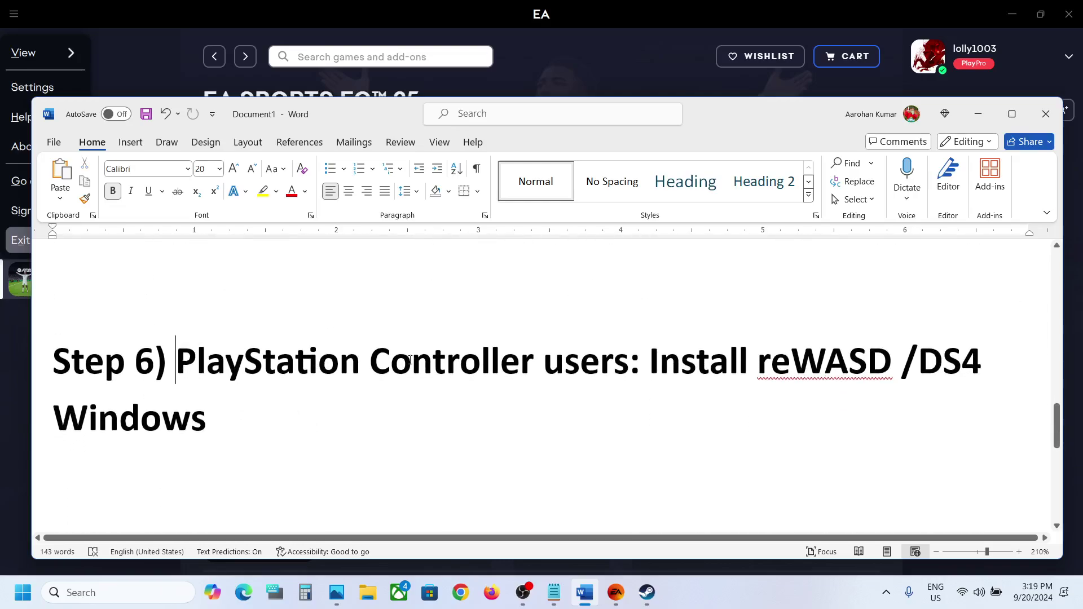
{"action": "left_click", "coordinate": [629, 364], "text": "shift"}
{"action": "left_click_drag", "start_coordinate": [650, 361], "coordinate": [276, 419]}
{"action": "left_click", "coordinate": [274, 416]}
Maximize Word and review Step 7's peripherals list and extra USB adapter note.
{"action": "scroll", "coordinate": [273, 416], "scroll_direction": "down", "scroll_amount": 3}
{"action": "scroll", "coordinate": [274, 417], "scroll_direction": "down", "scroll_amount": 1}
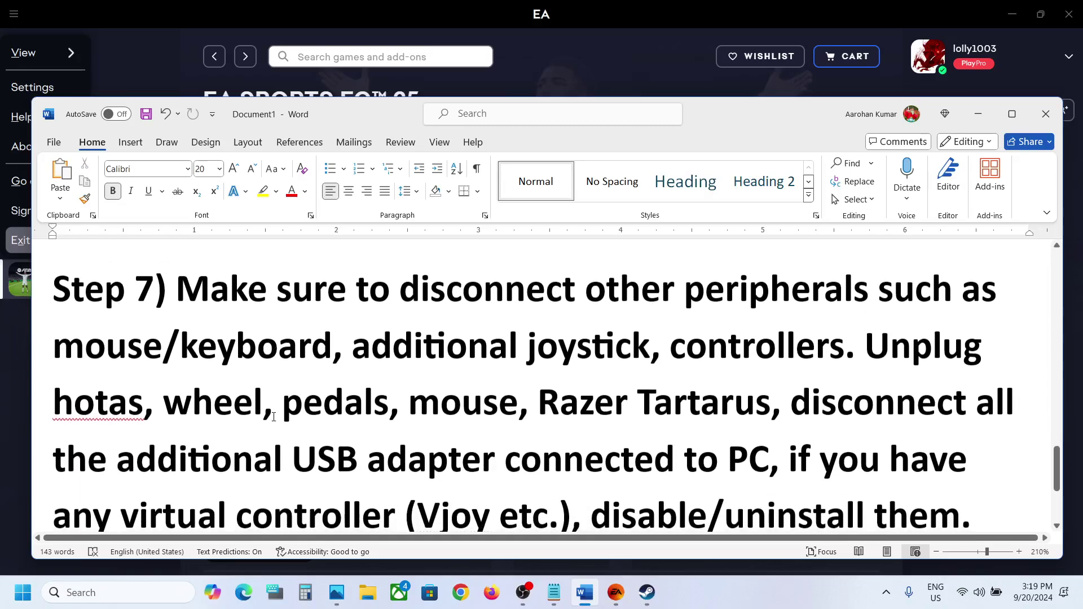
{"action": "left_click", "coordinate": [1009, 114]}
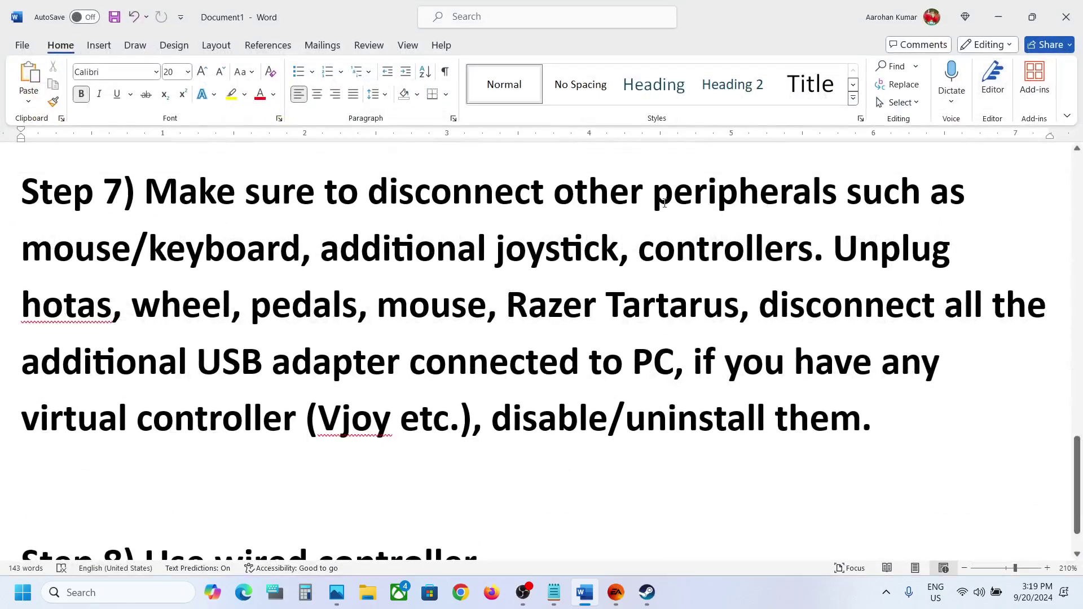
{"action": "left_click_drag", "start_coordinate": [664, 203], "coordinate": [739, 309]}
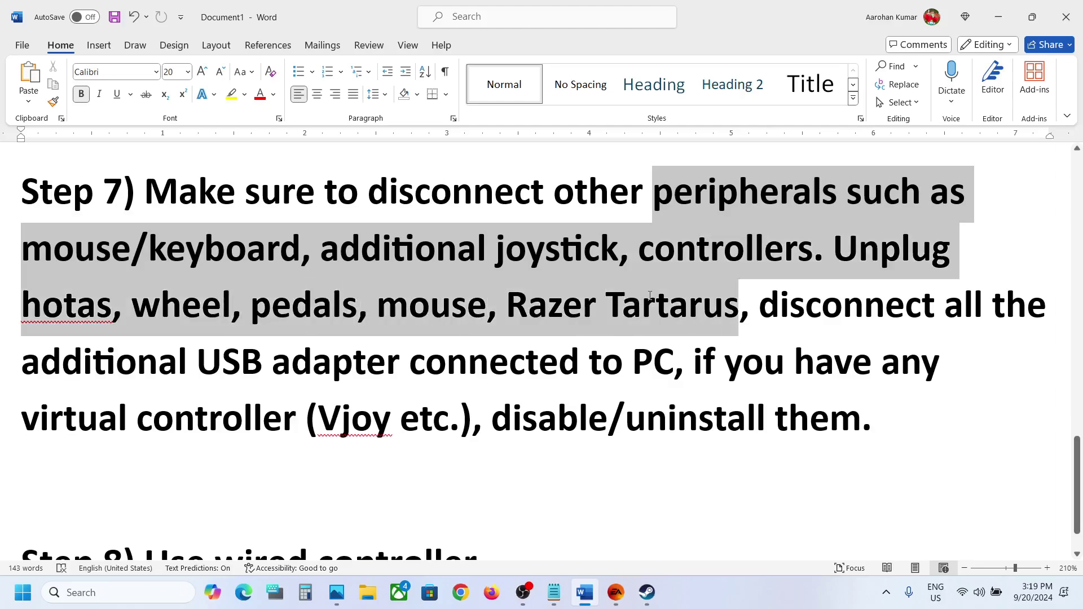
{"action": "left_click_drag", "start_coordinate": [166, 375], "coordinate": [578, 367]}
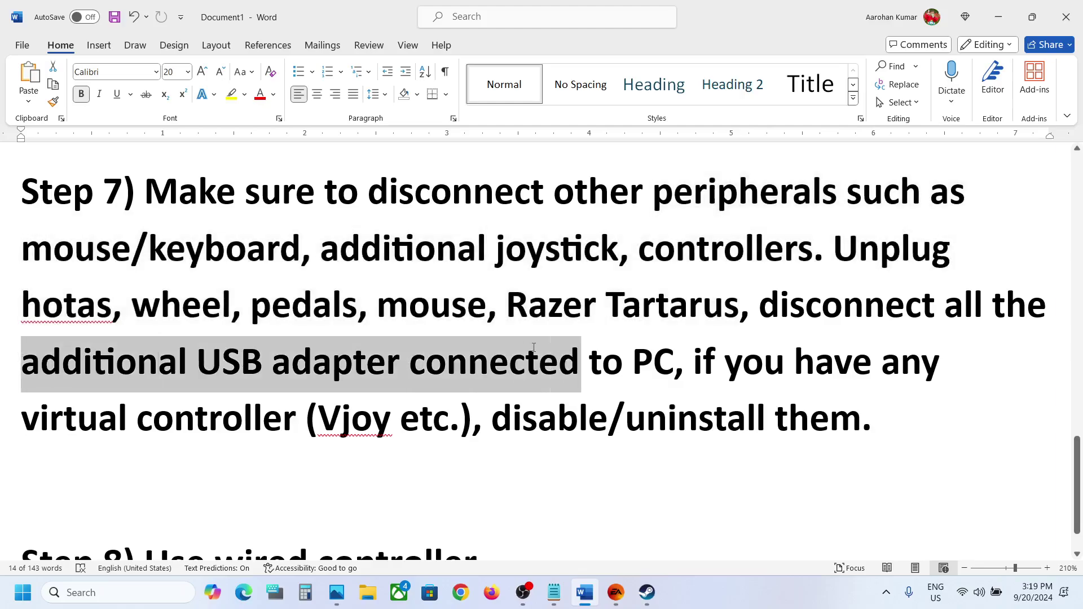
{"action": "left_click_drag", "start_coordinate": [695, 364], "coordinate": [860, 412]}
{"action": "left_click", "coordinate": [498, 414]}
{"action": "left_click", "coordinate": [507, 382]}
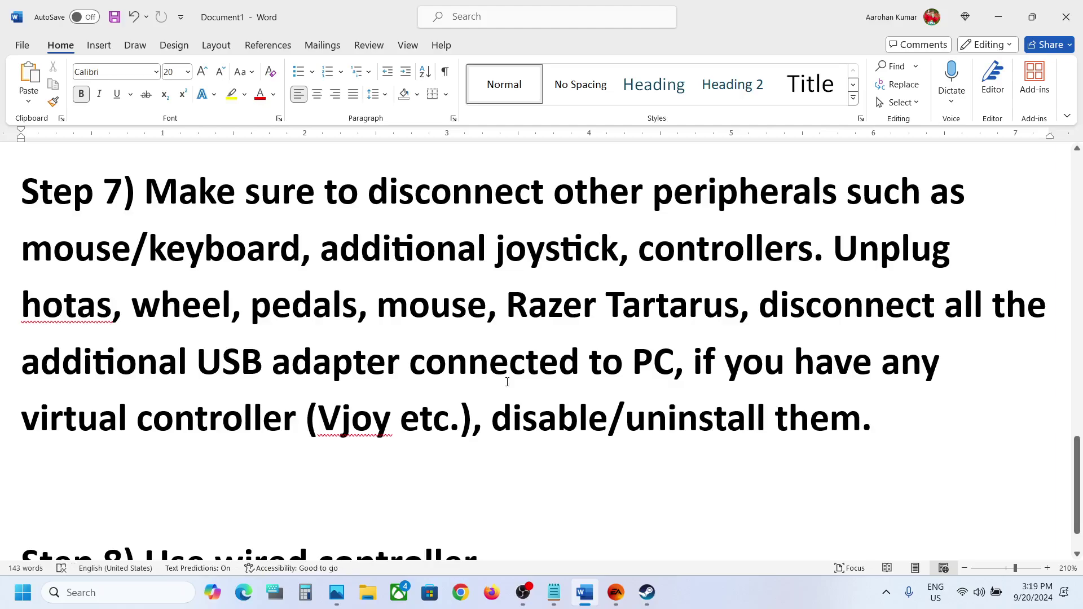
Read Step 8, then open EA SPORTS FC 25's page in the Steam library.
{"action": "scroll", "coordinate": [507, 382], "scroll_direction": "down", "scroll_amount": 1}
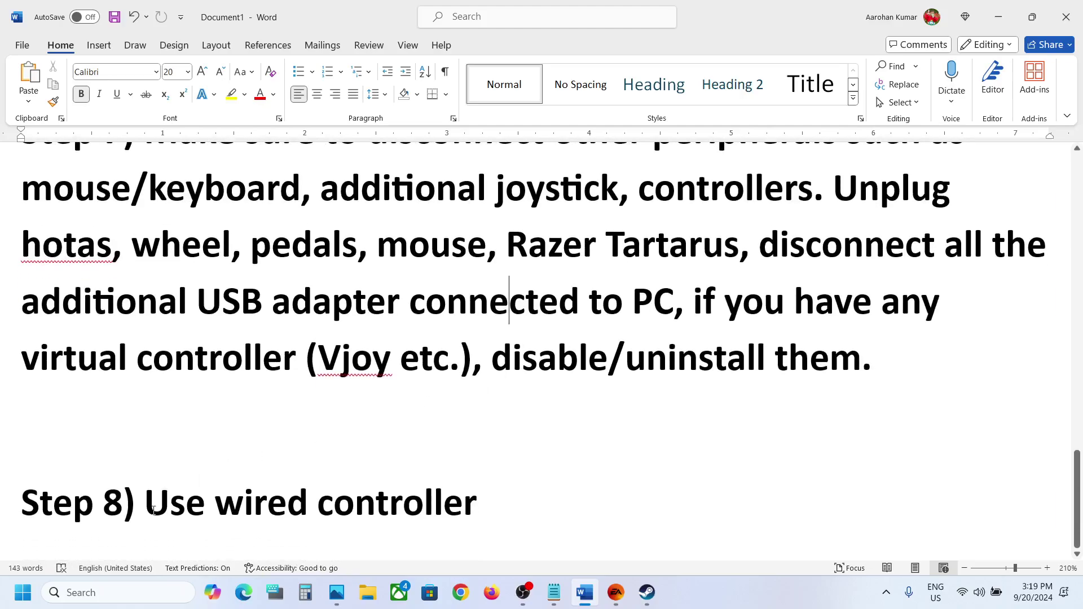
{"action": "left_click_drag", "start_coordinate": [153, 510], "coordinate": [22, 468]}
{"action": "left_click", "coordinate": [502, 495]}
{"action": "left_click", "coordinate": [649, 593]}
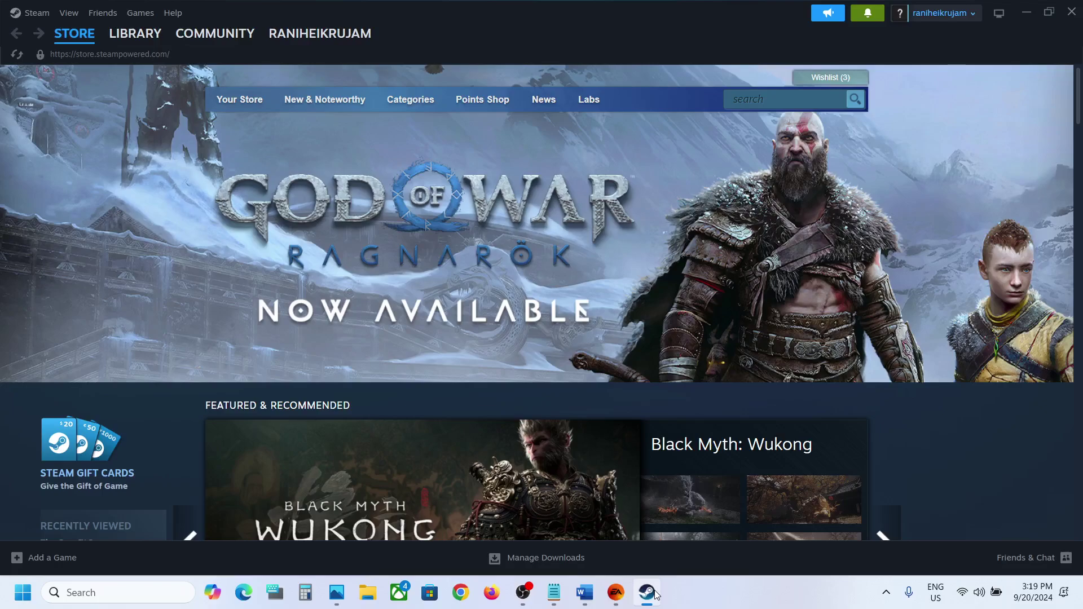
{"action": "left_click", "coordinate": [124, 40]}
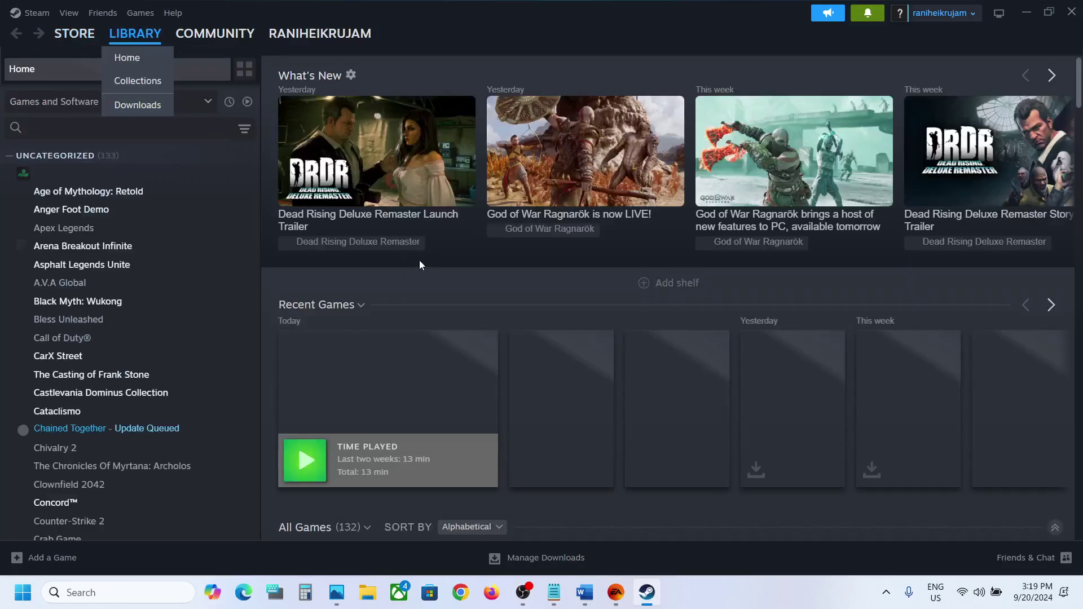
{"action": "left_click", "coordinate": [386, 363]}
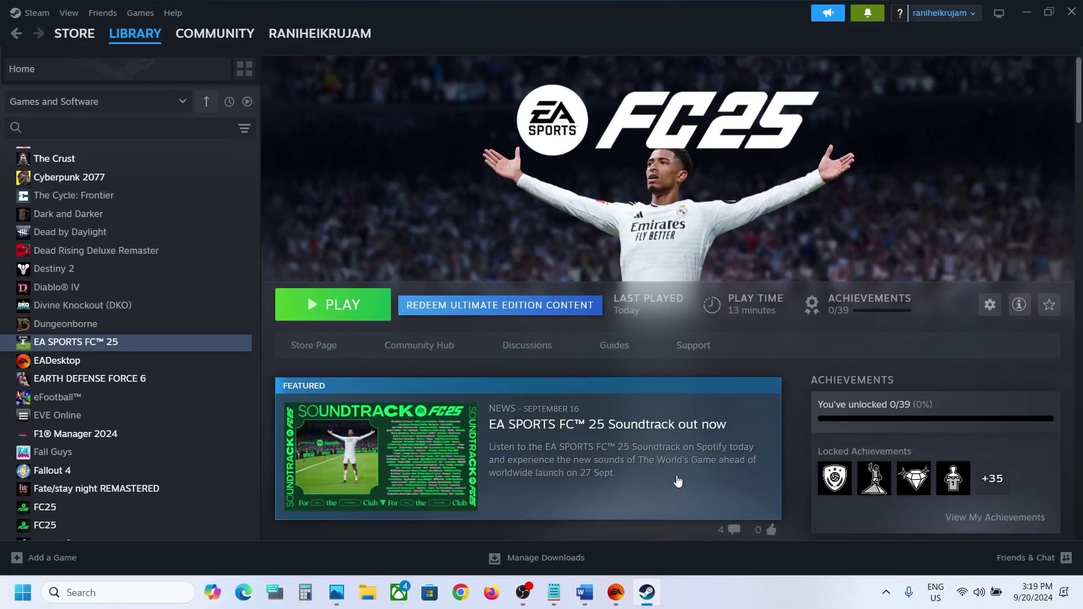